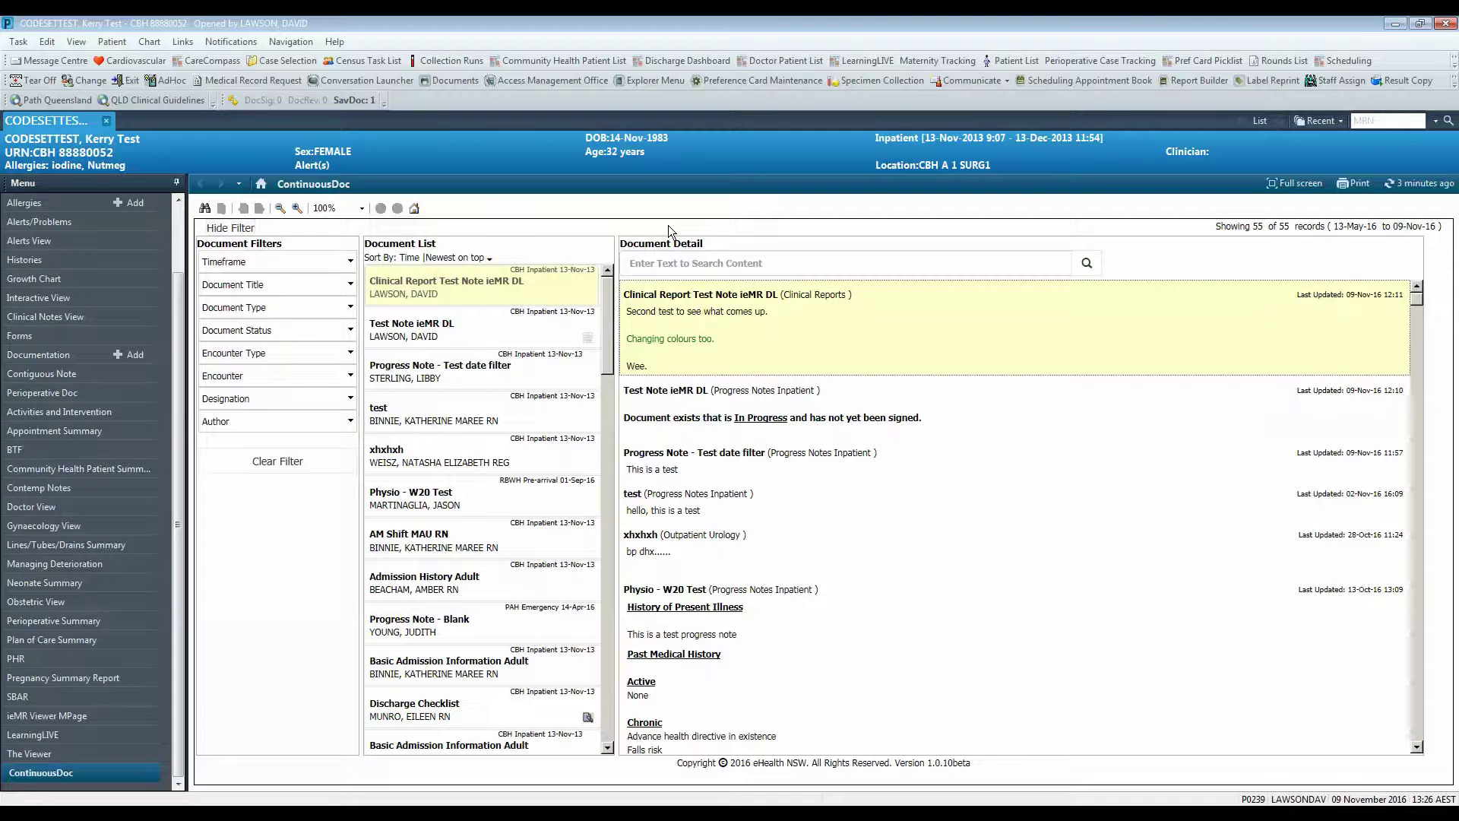
Step: Step through the Test Note ieMR DL, xhxhxh, Physio - W20 Test and Clinical Report notes
left_click(487, 330)
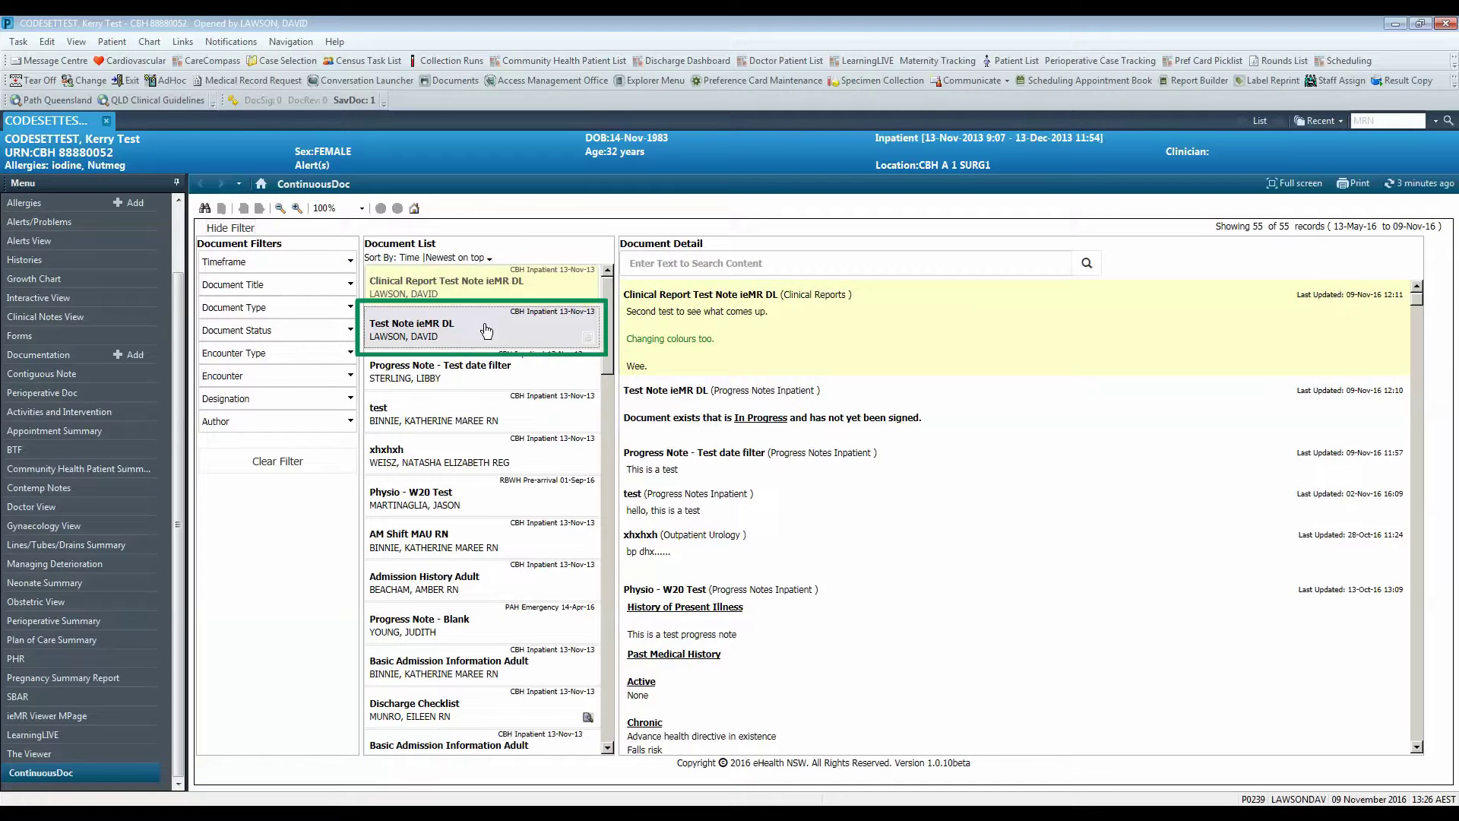
left_click(470, 414)
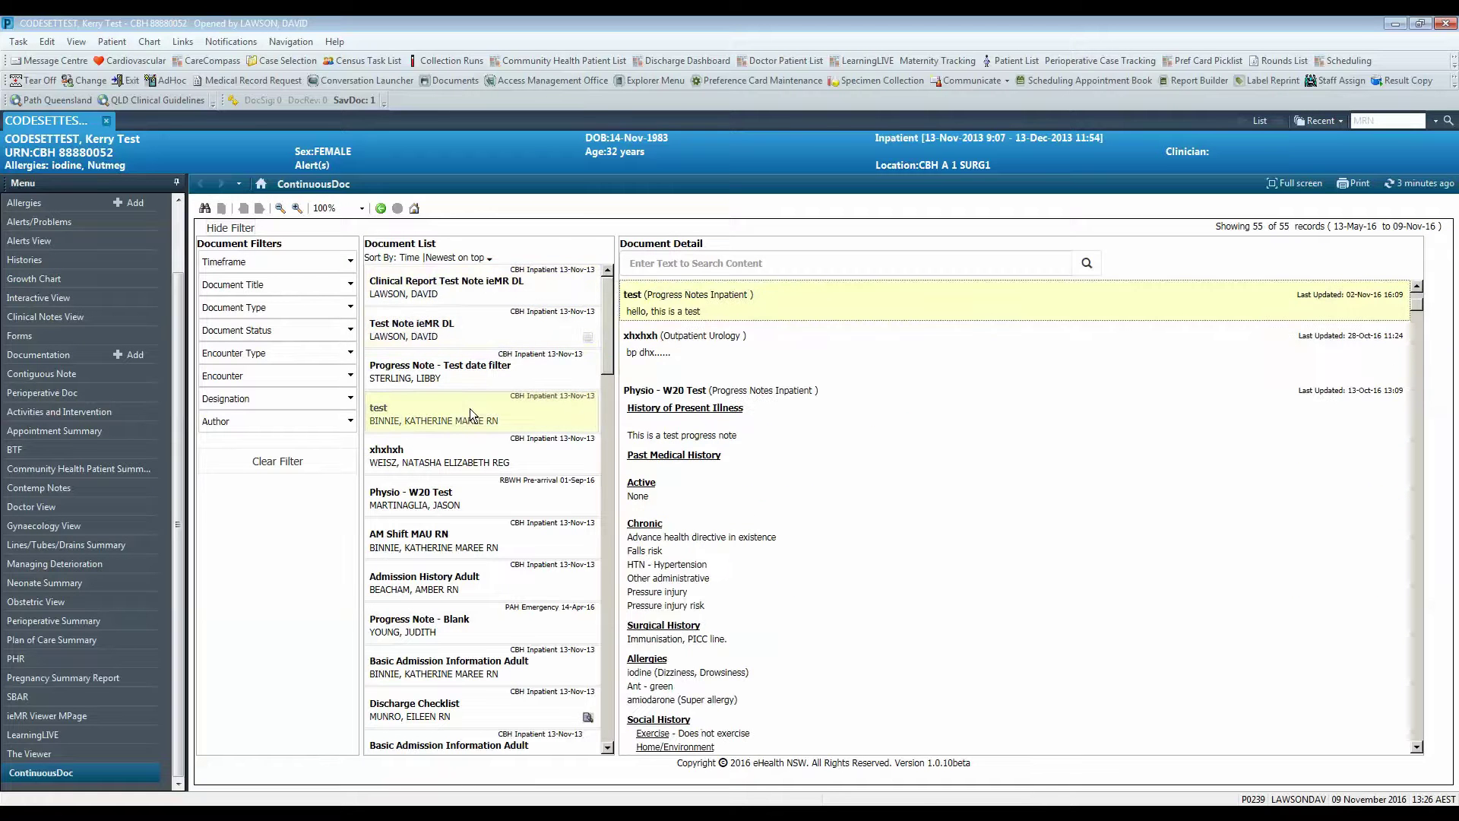
left_click(459, 465)
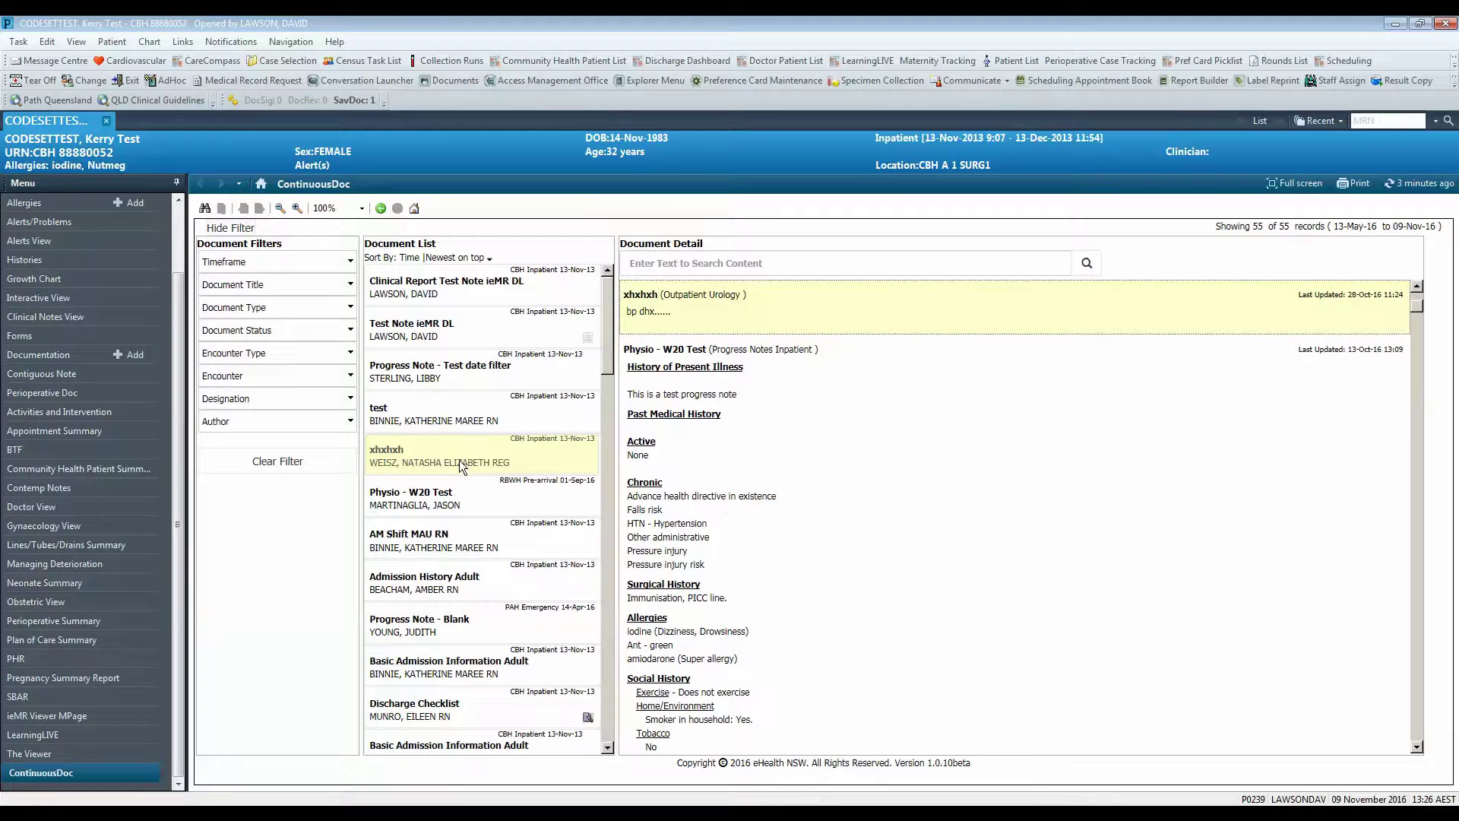
left_click(445, 498)
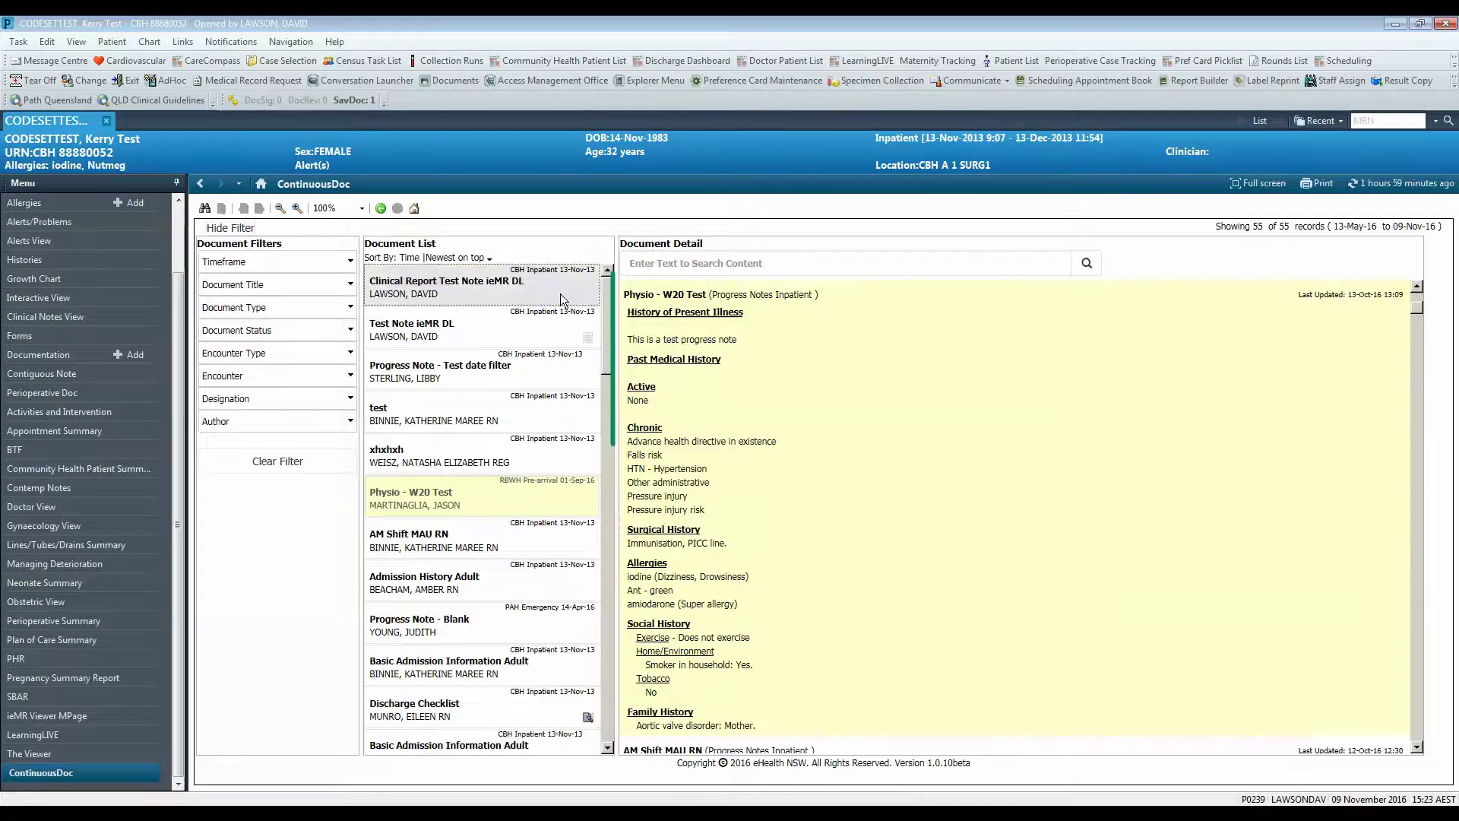
left_click(560, 294)
Step: Scroll the document detail down to Physio - W20 Test's history, allergies and social history
scroll(874, 448, "down", 2)
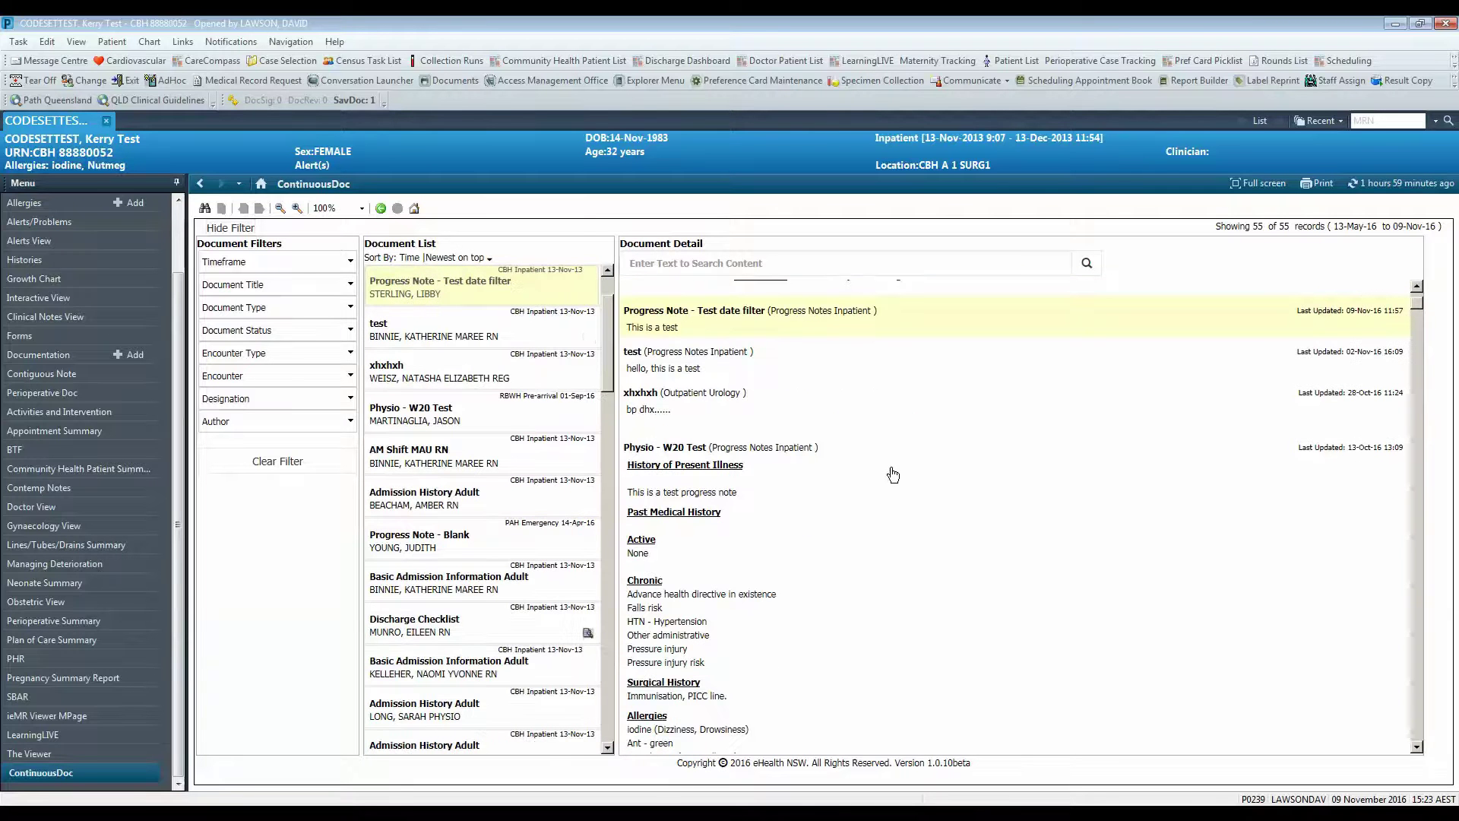
scroll(894, 475, "down", 1)
scroll(893, 475, "down", 2)
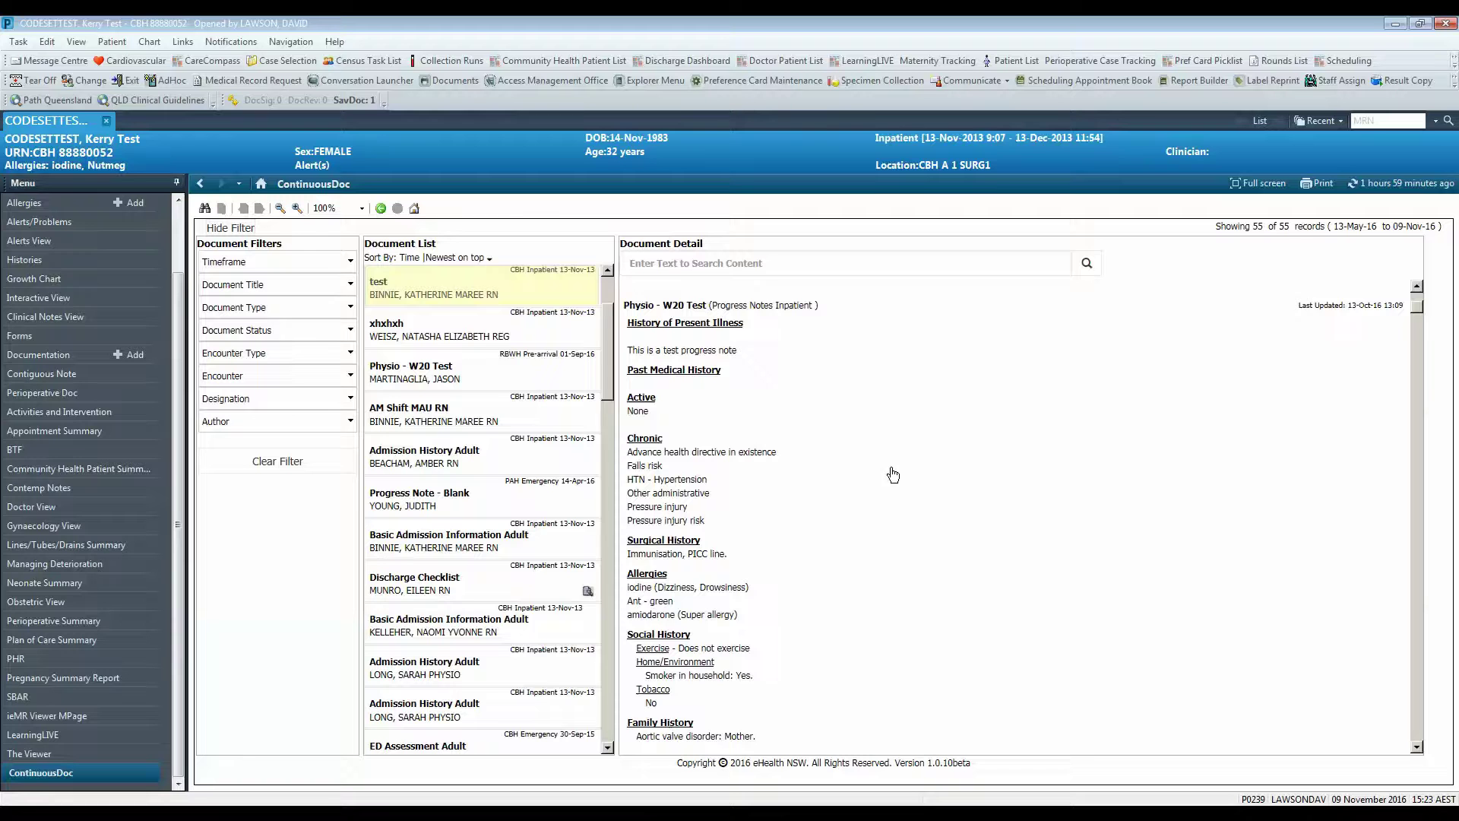
scroll(893, 475, "down", 1)
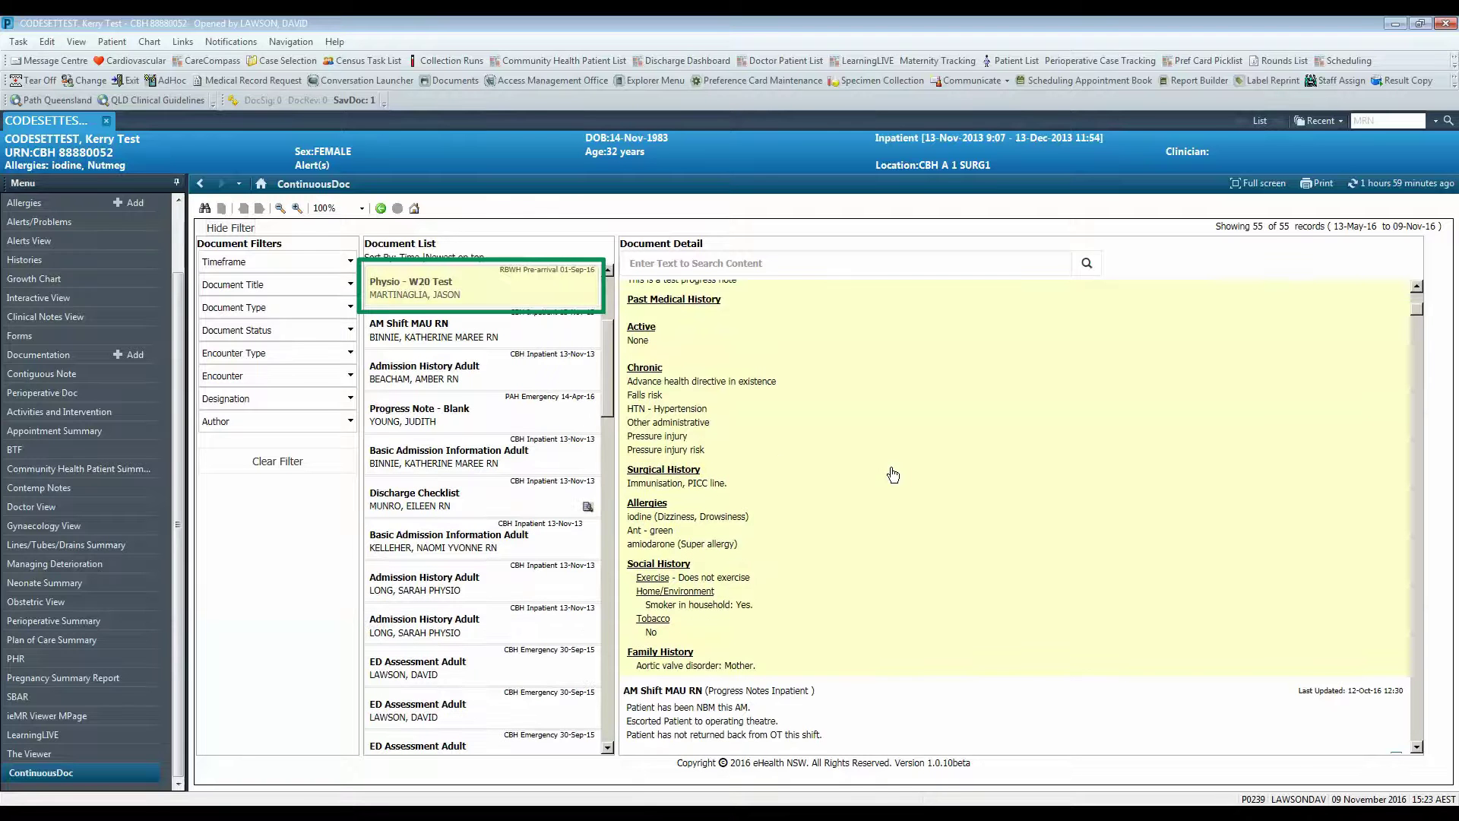
scroll(893, 475, "down", 1)
scroll(893, 475, "down", 1)
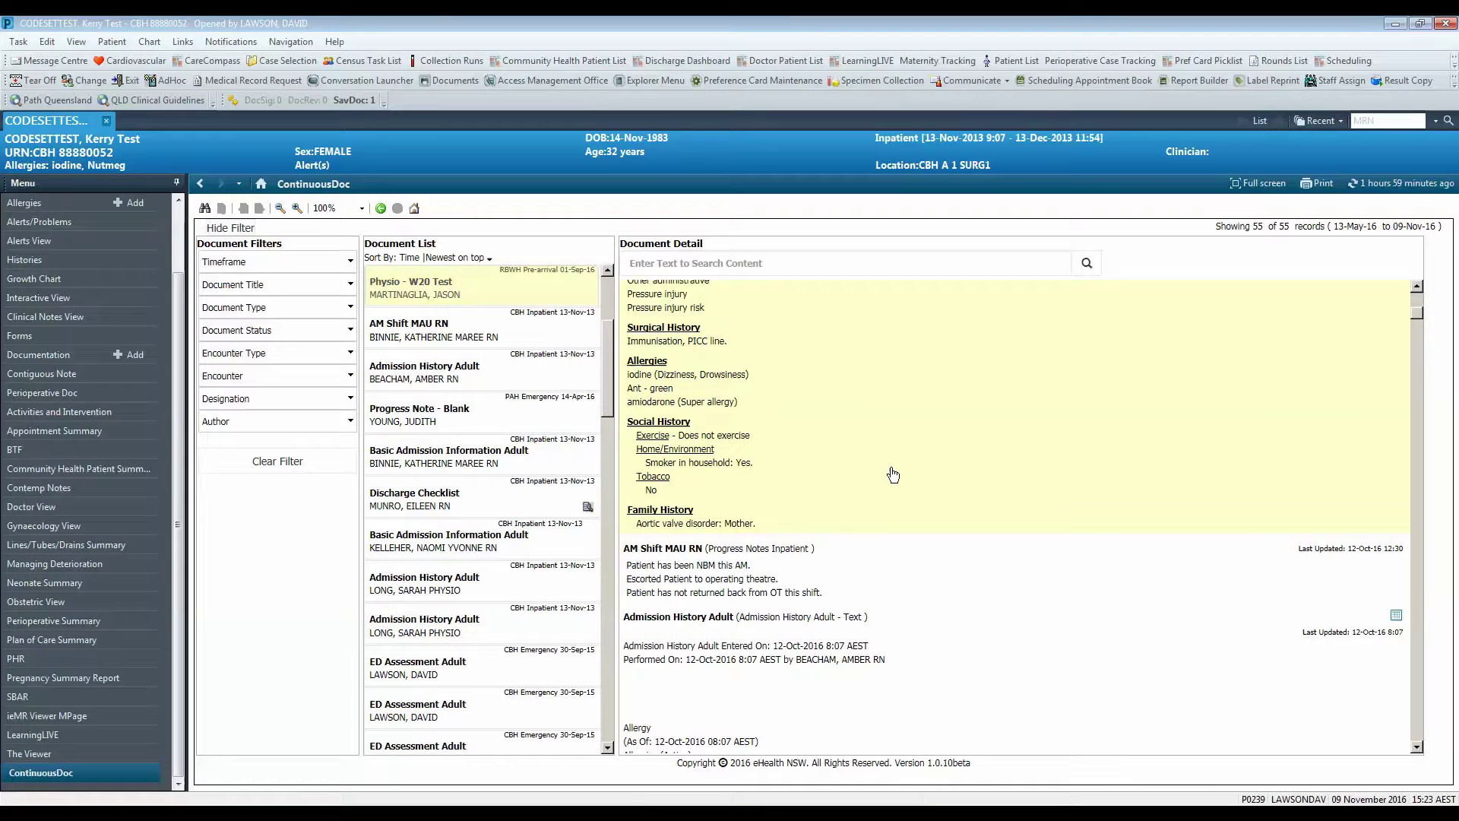
scroll(893, 475, "down", 2)
scroll(893, 475, "down", 1)
scroll(893, 475, "down", 1)
left_click(1417, 288)
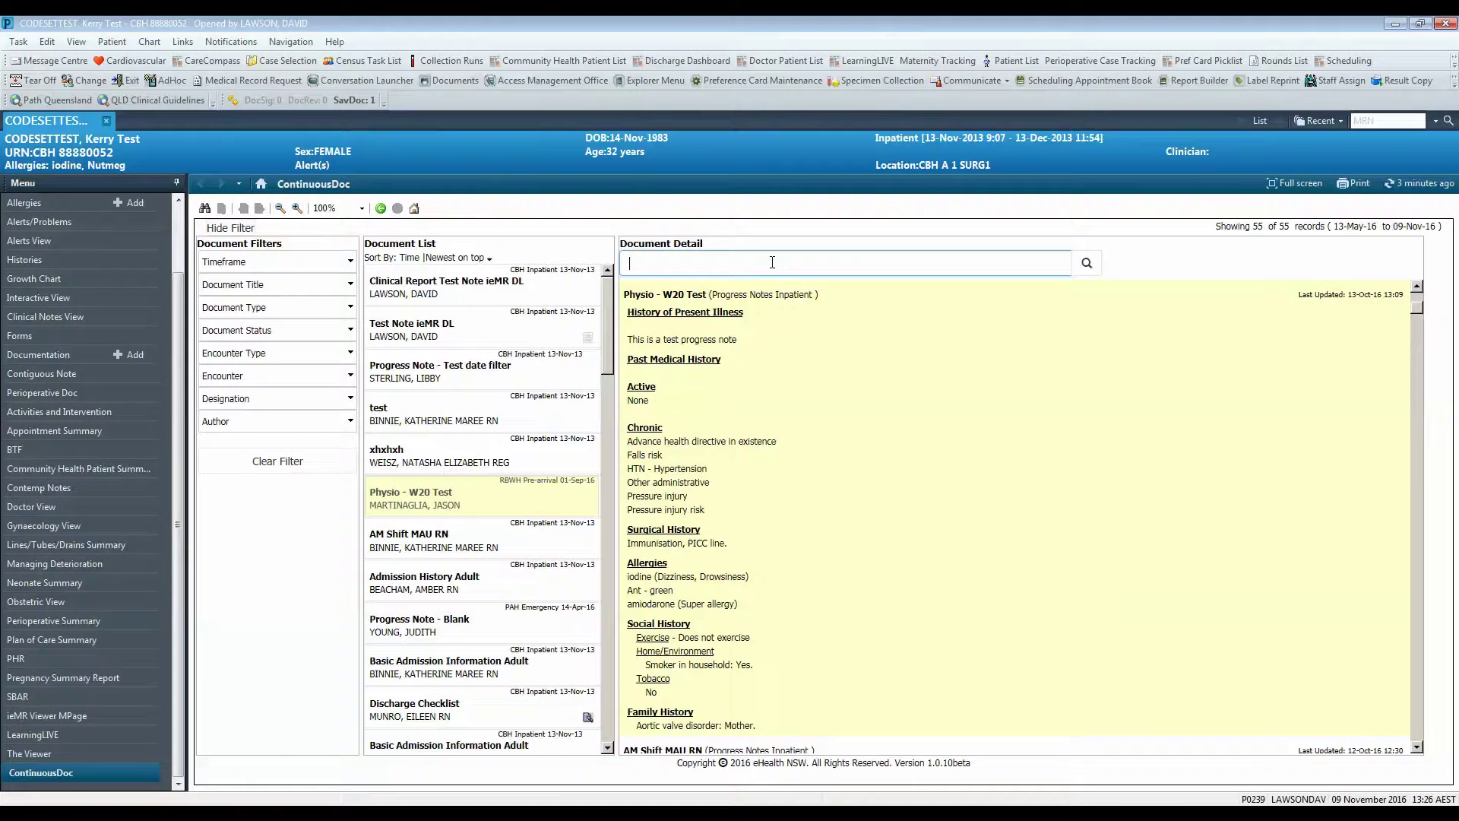
Step: Search the documents for 'Plan' and view the matching CHIP CN MR88 note
type("Plan")
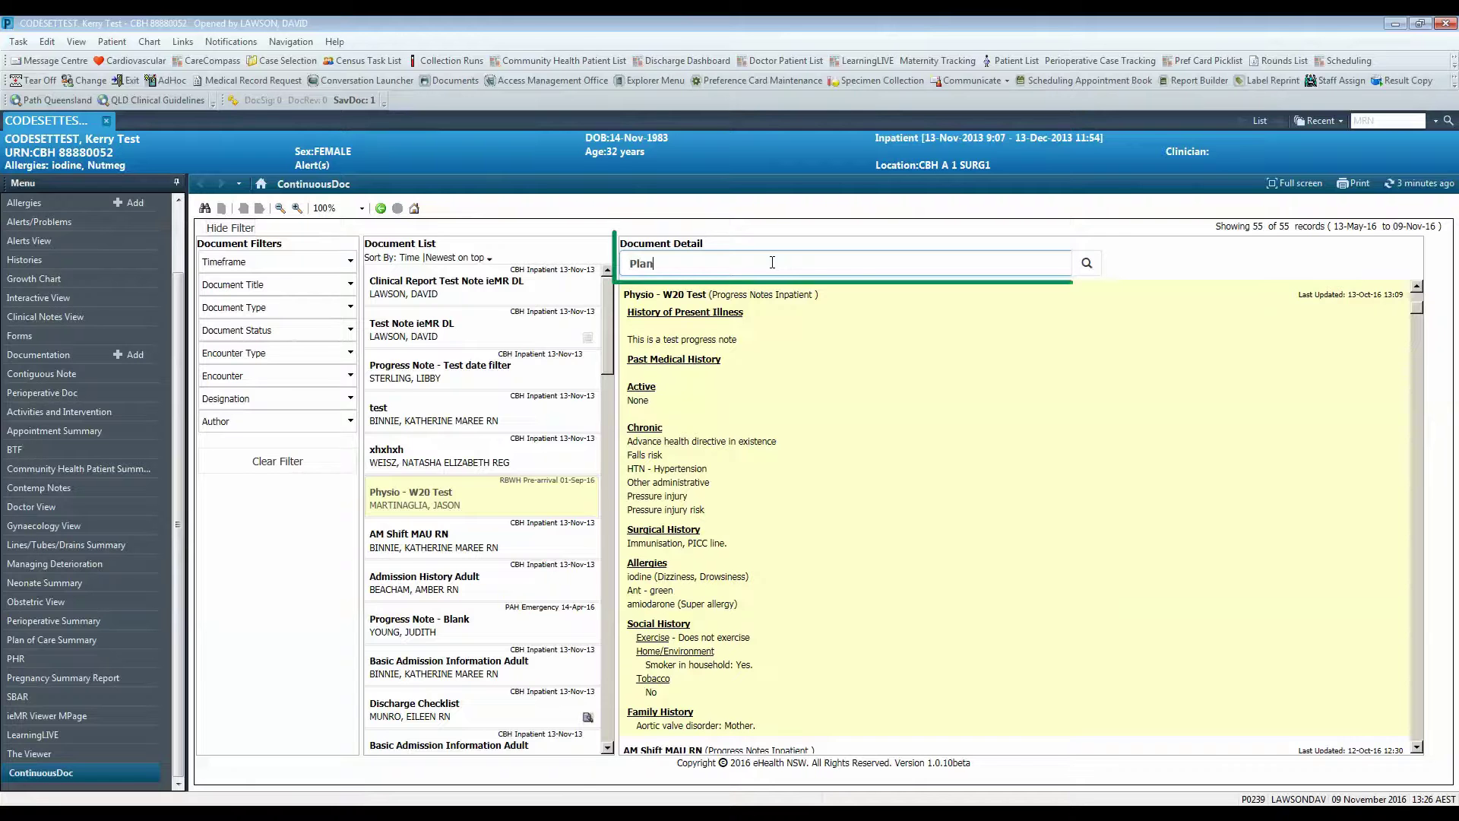
key("Return")
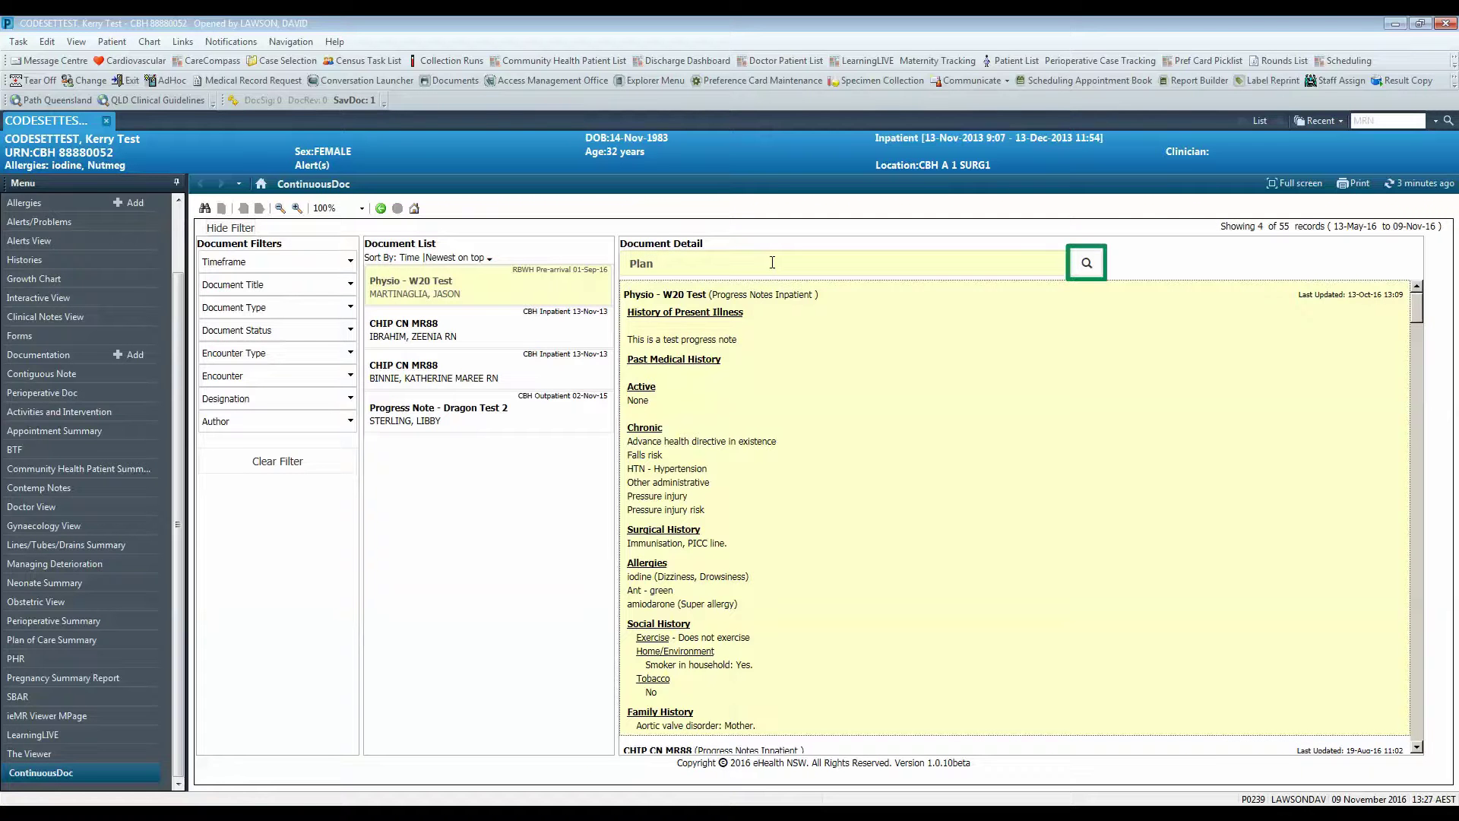
left_click(583, 321)
Step: Scroll through the matching note, then clear the filter to restore all 55 documents
scroll(1319, 414, "down", 5)
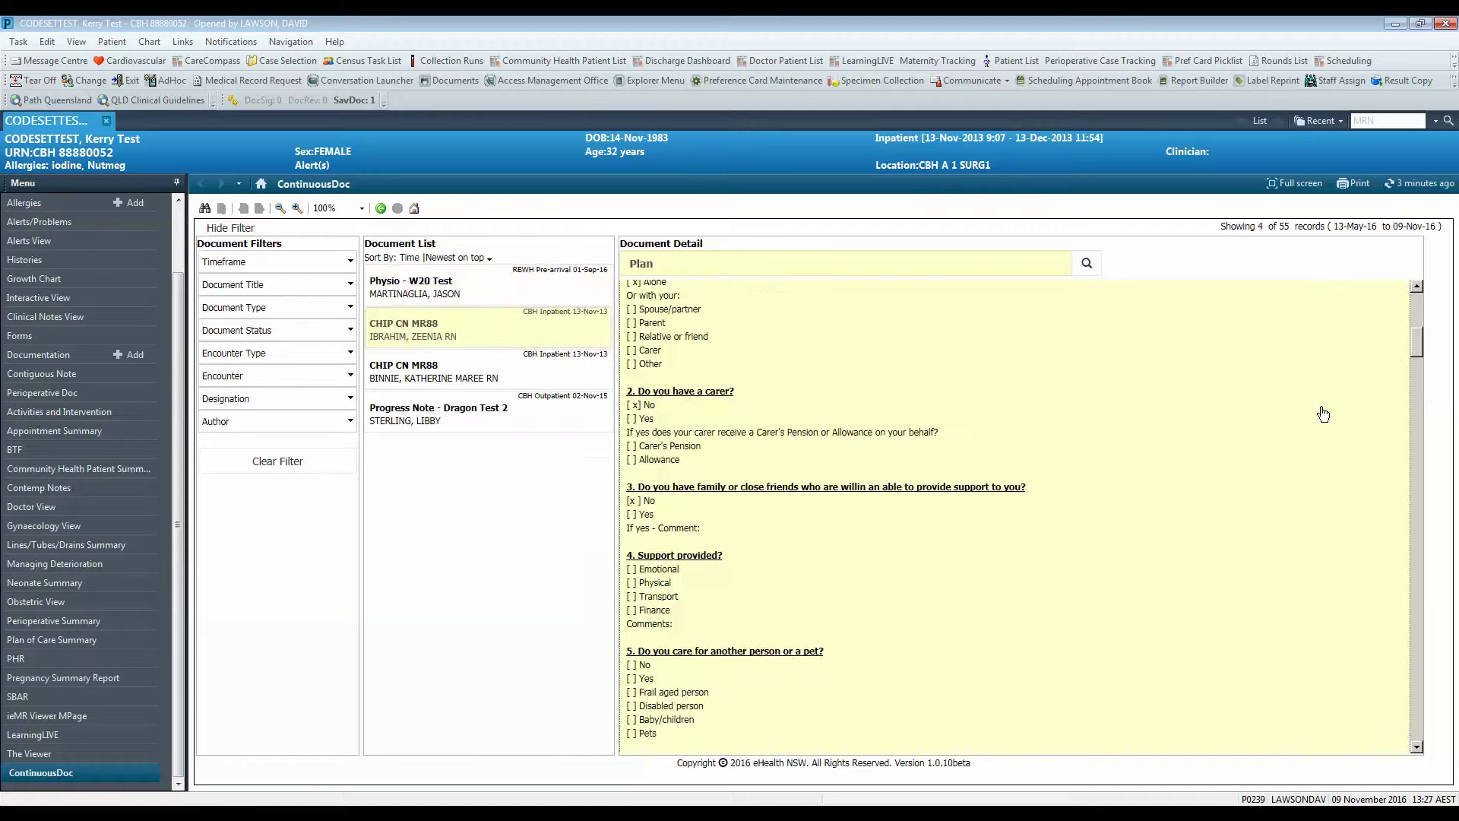
scroll(1289, 504, "down", 10)
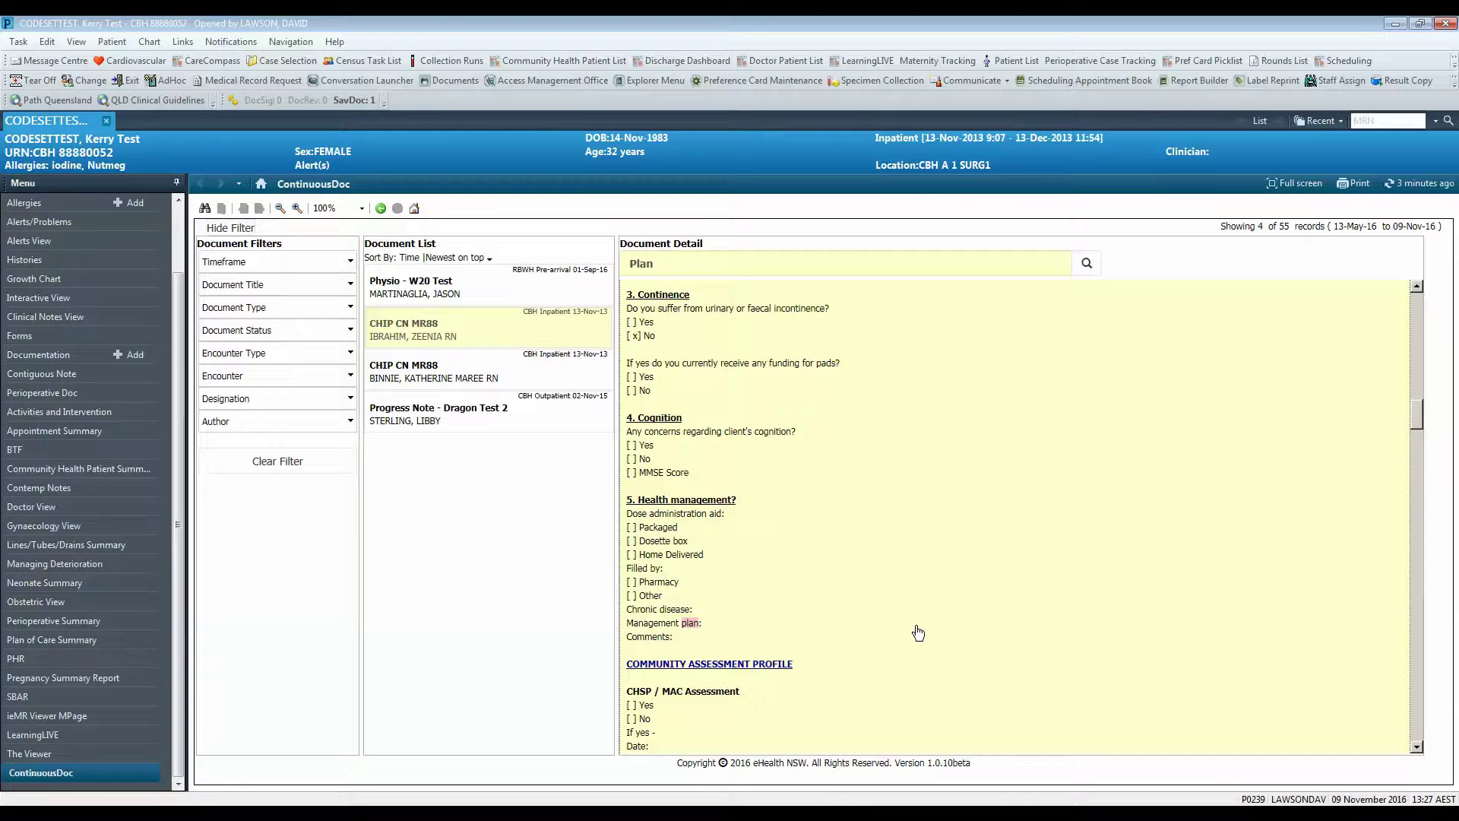
scroll(918, 633, "down", 10)
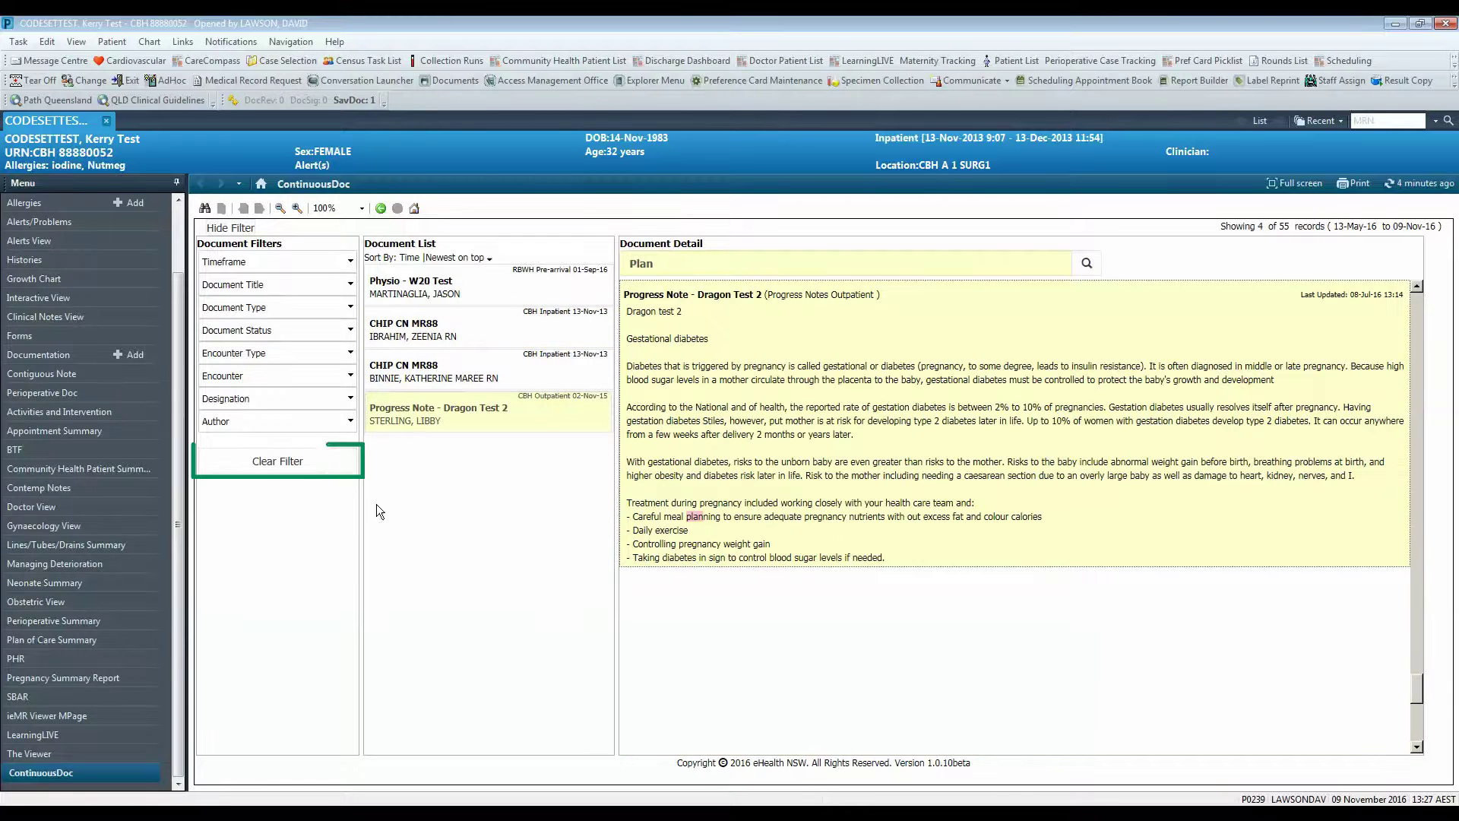
left_click(297, 469)
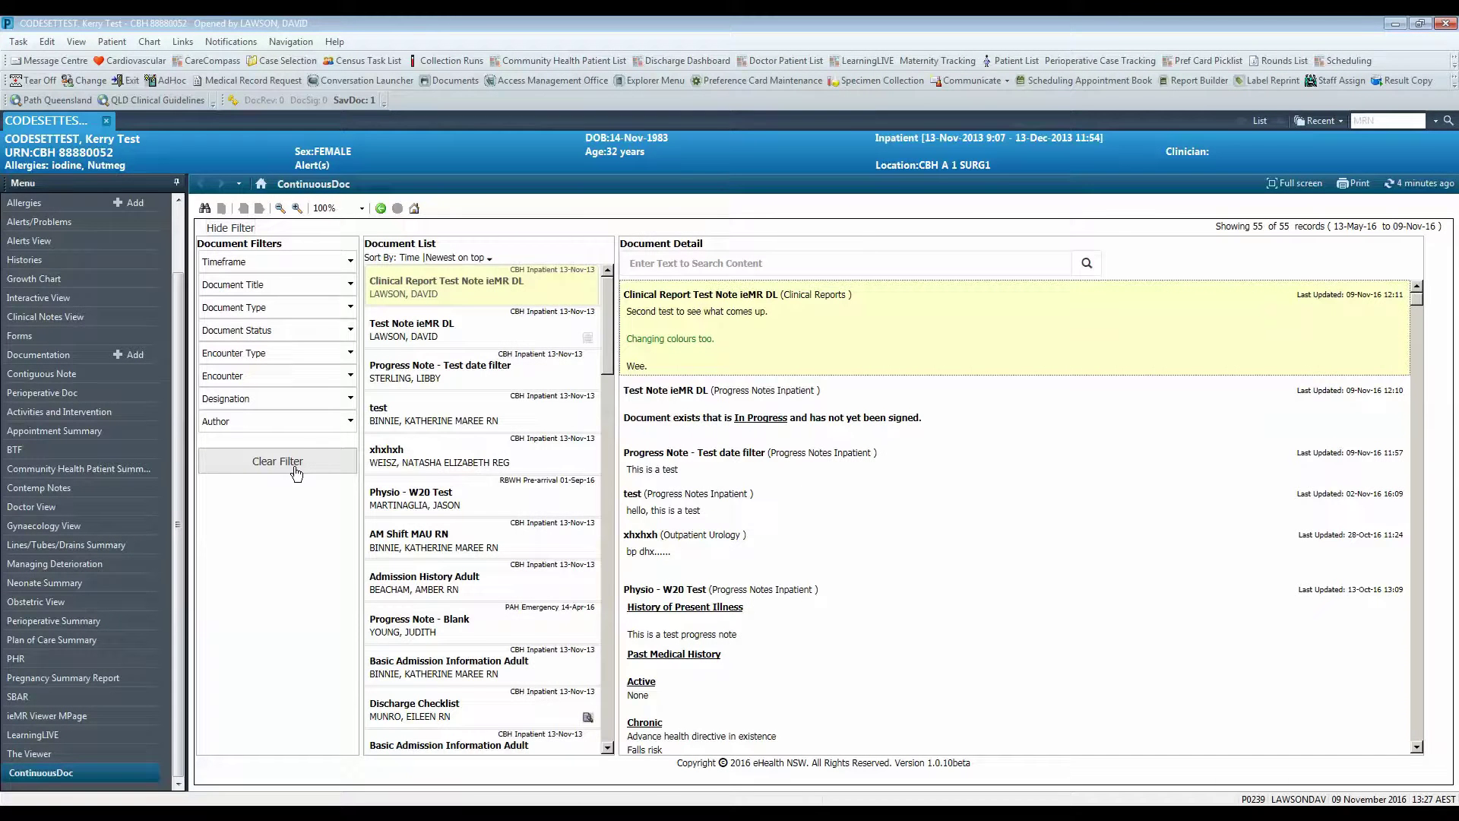
Step: Preview the in-progress Test Note ieMR DL's preliminary report, then show Physio - W20 Test in the detail
left_click(663, 423)
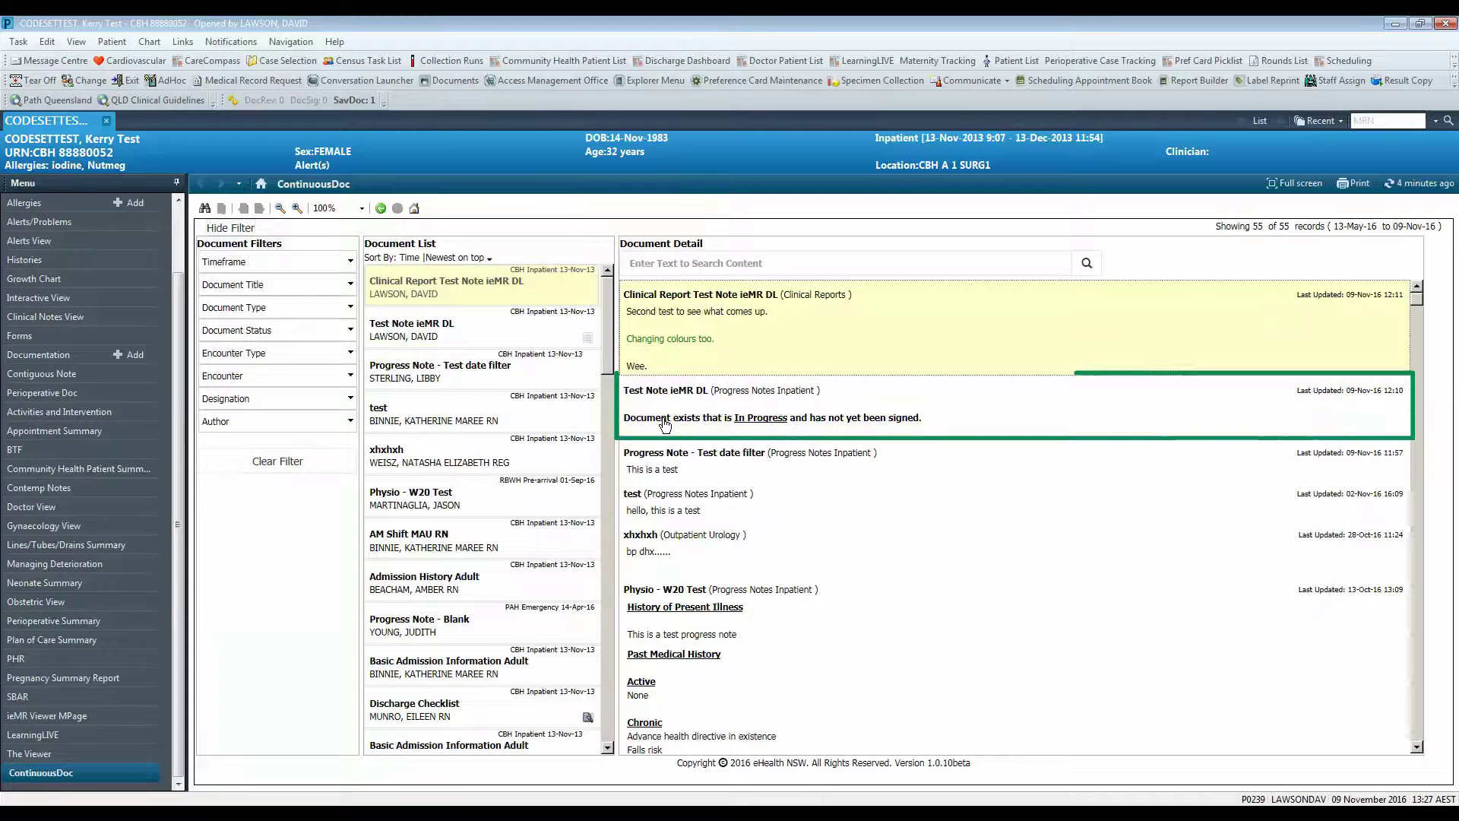
left_click(760, 423)
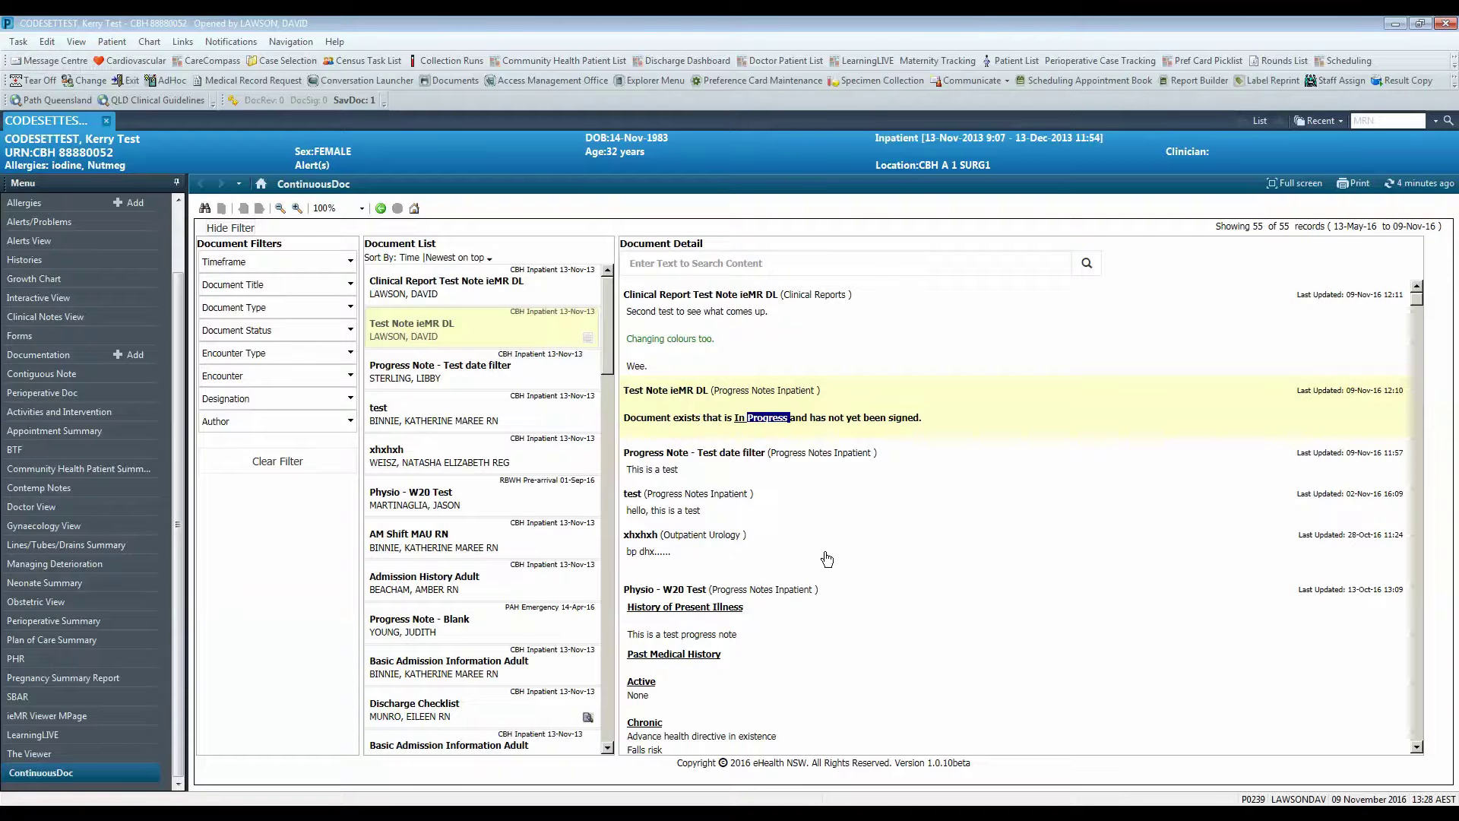
left_click(498, 505)
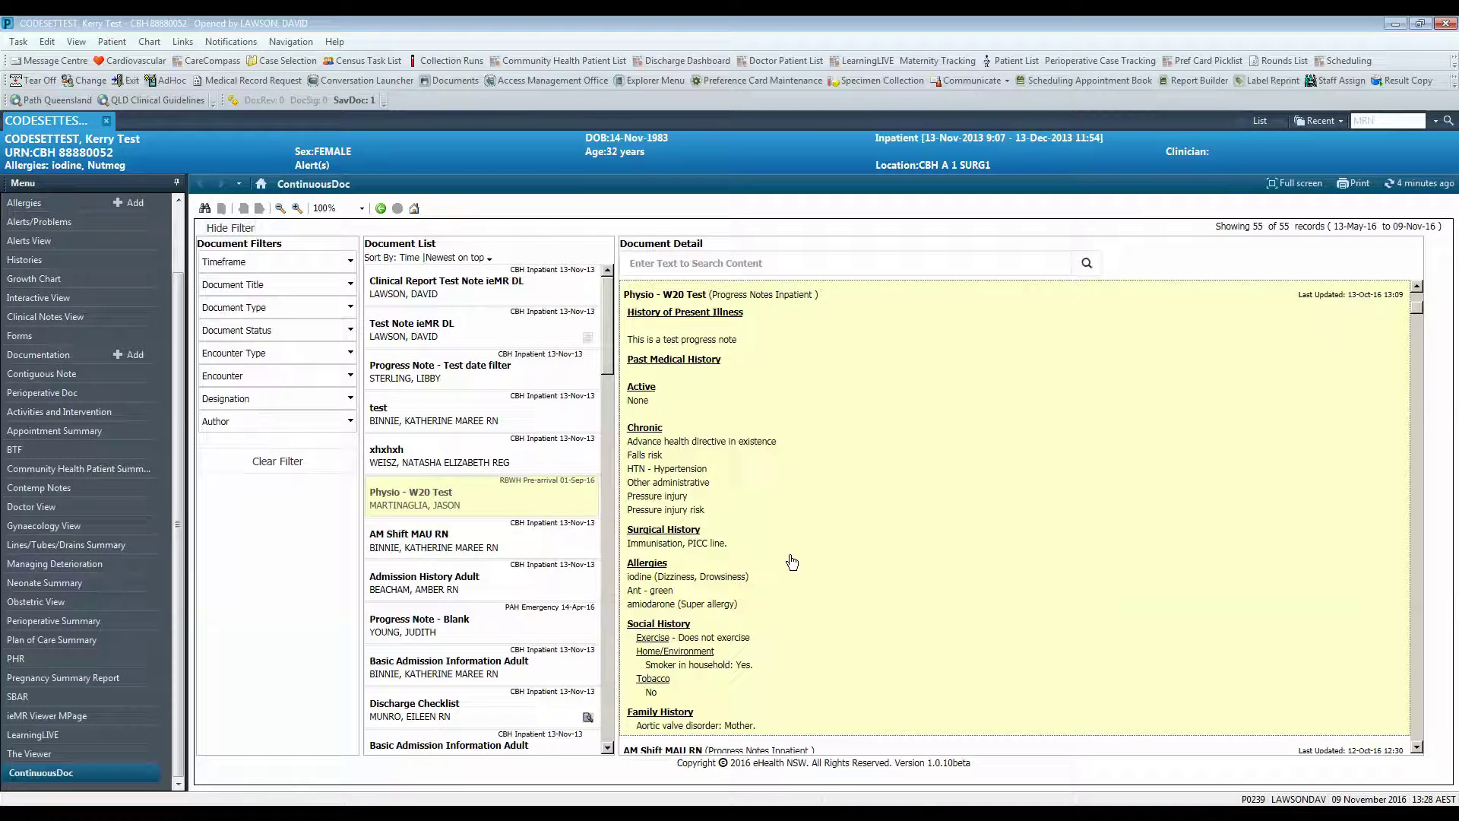
Step: Open Physio - W20 Test as a full report, tag 'Aortic valve disorder: Mother.', and close it
double_click(792, 562)
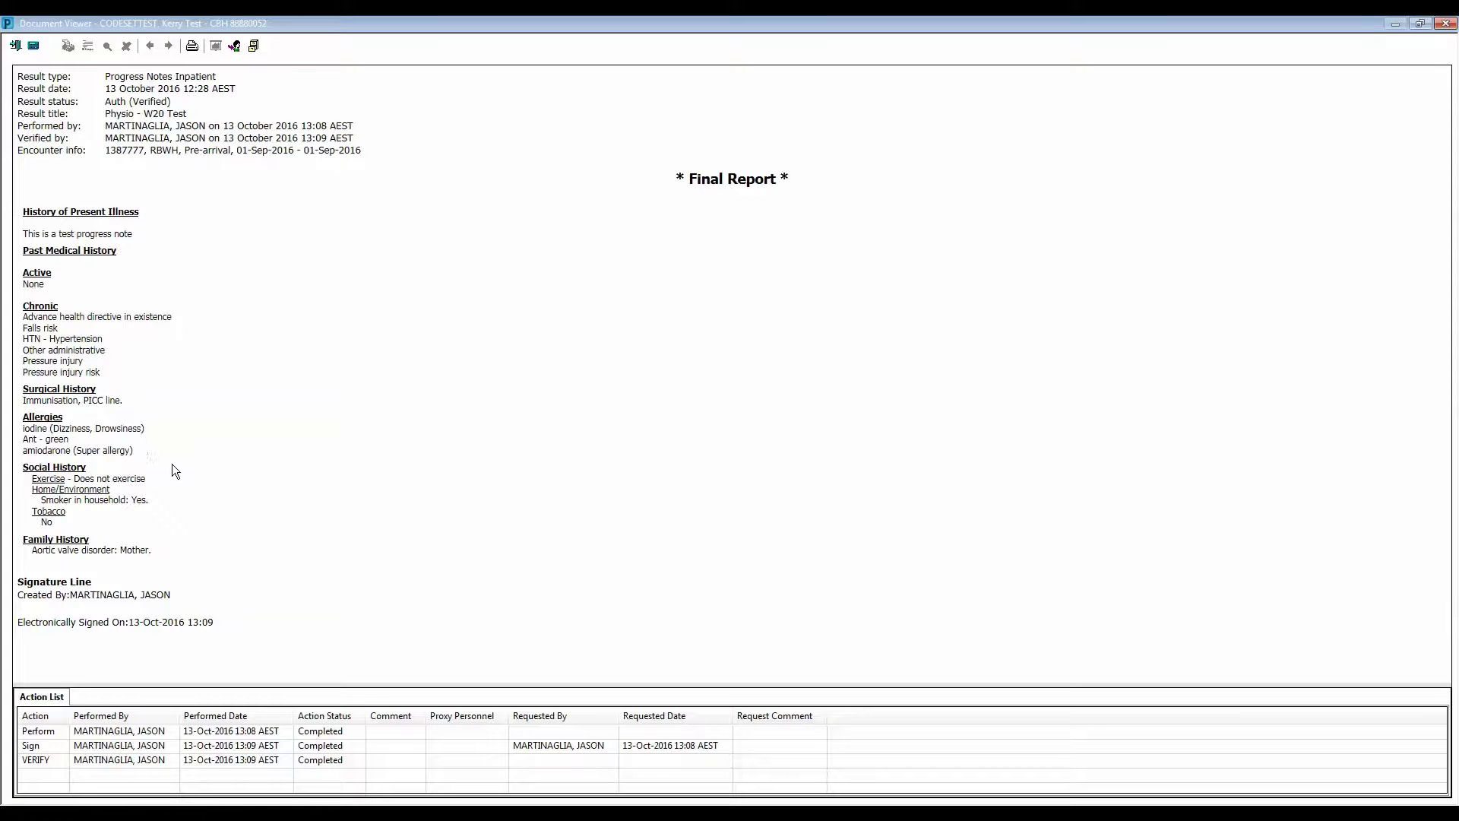
left_click_drag(163, 550, 25, 539)
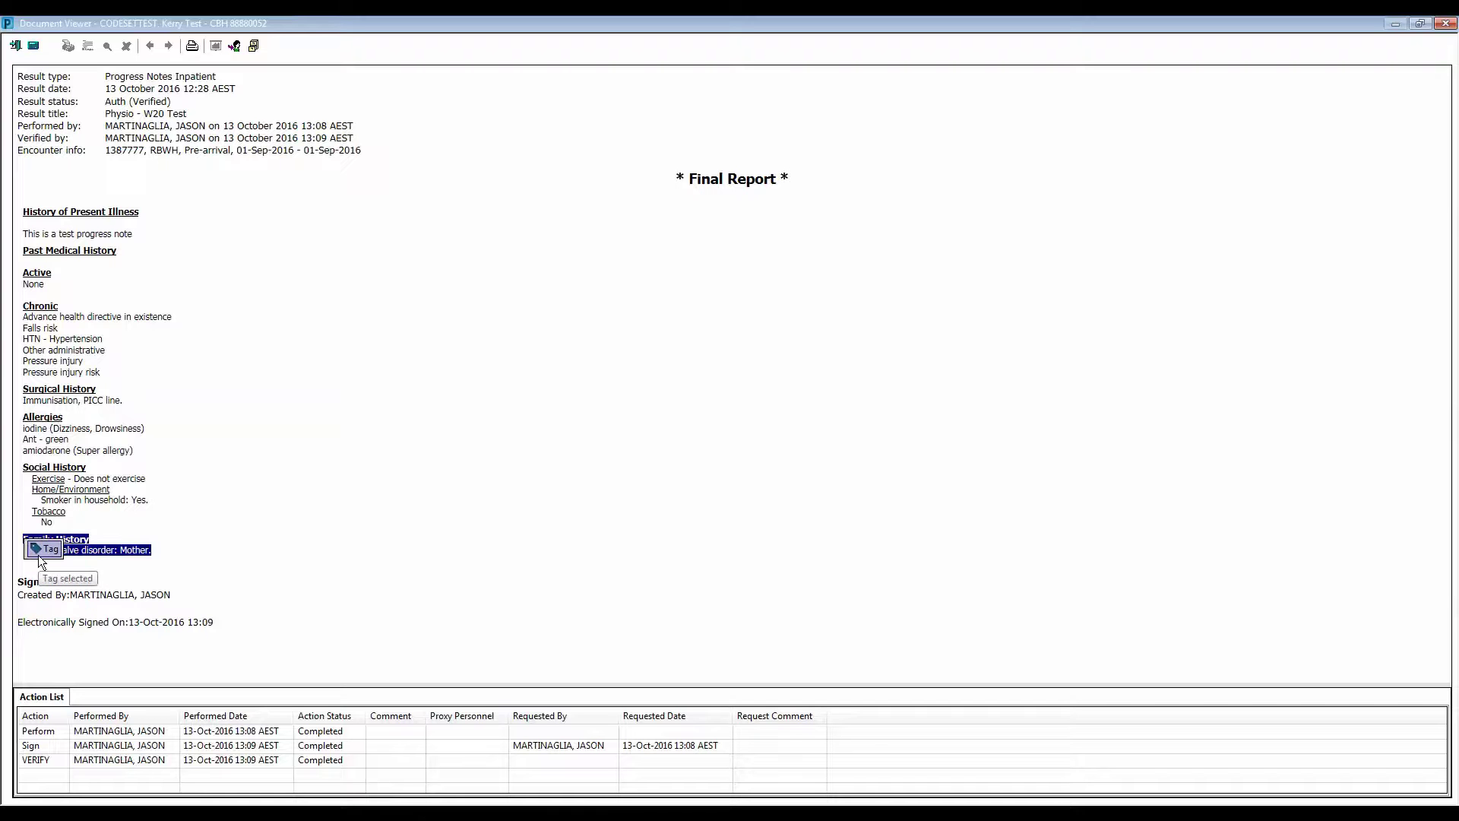
left_click(40, 555)
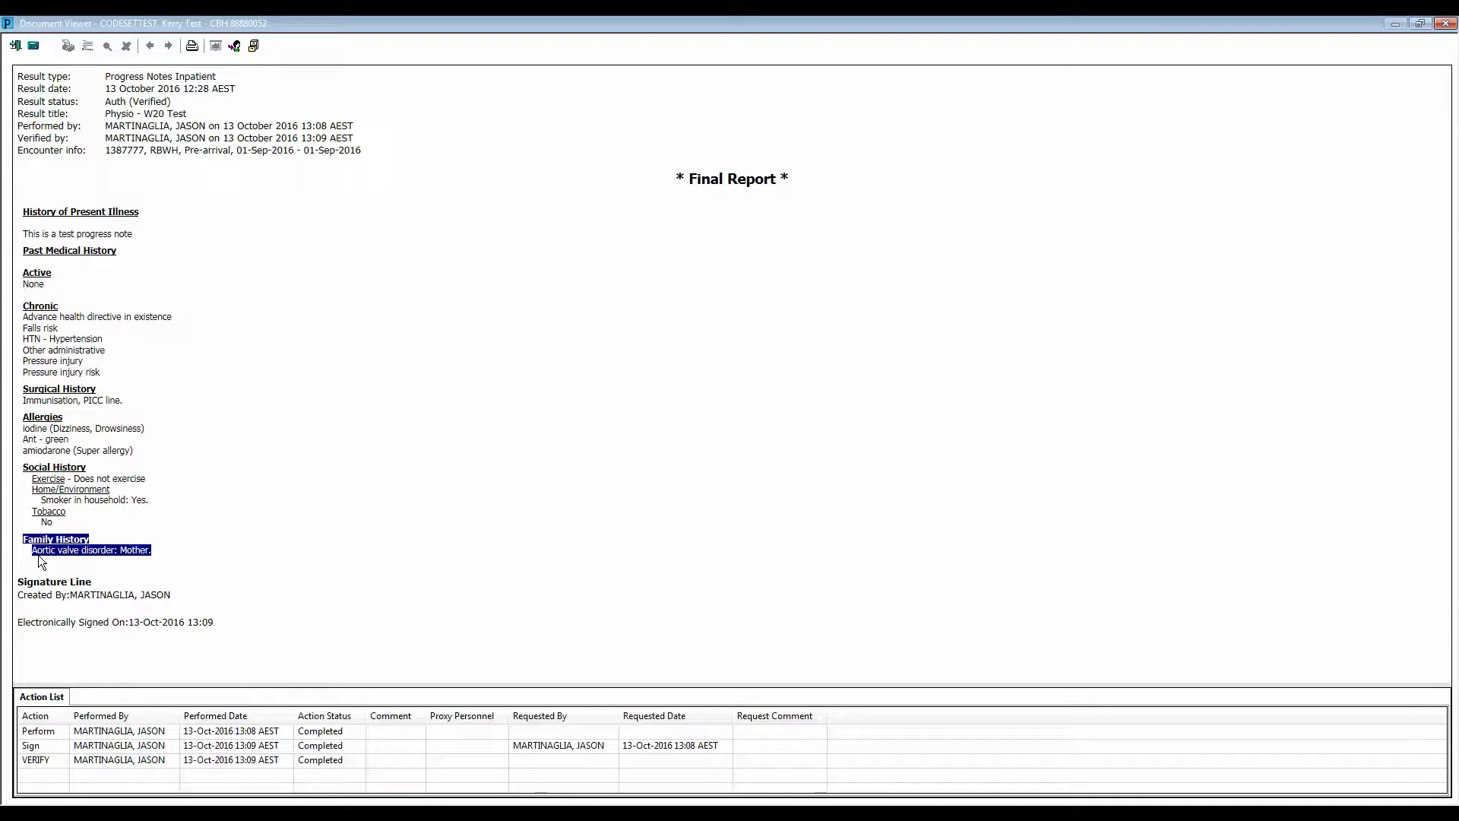
left_click(15, 45)
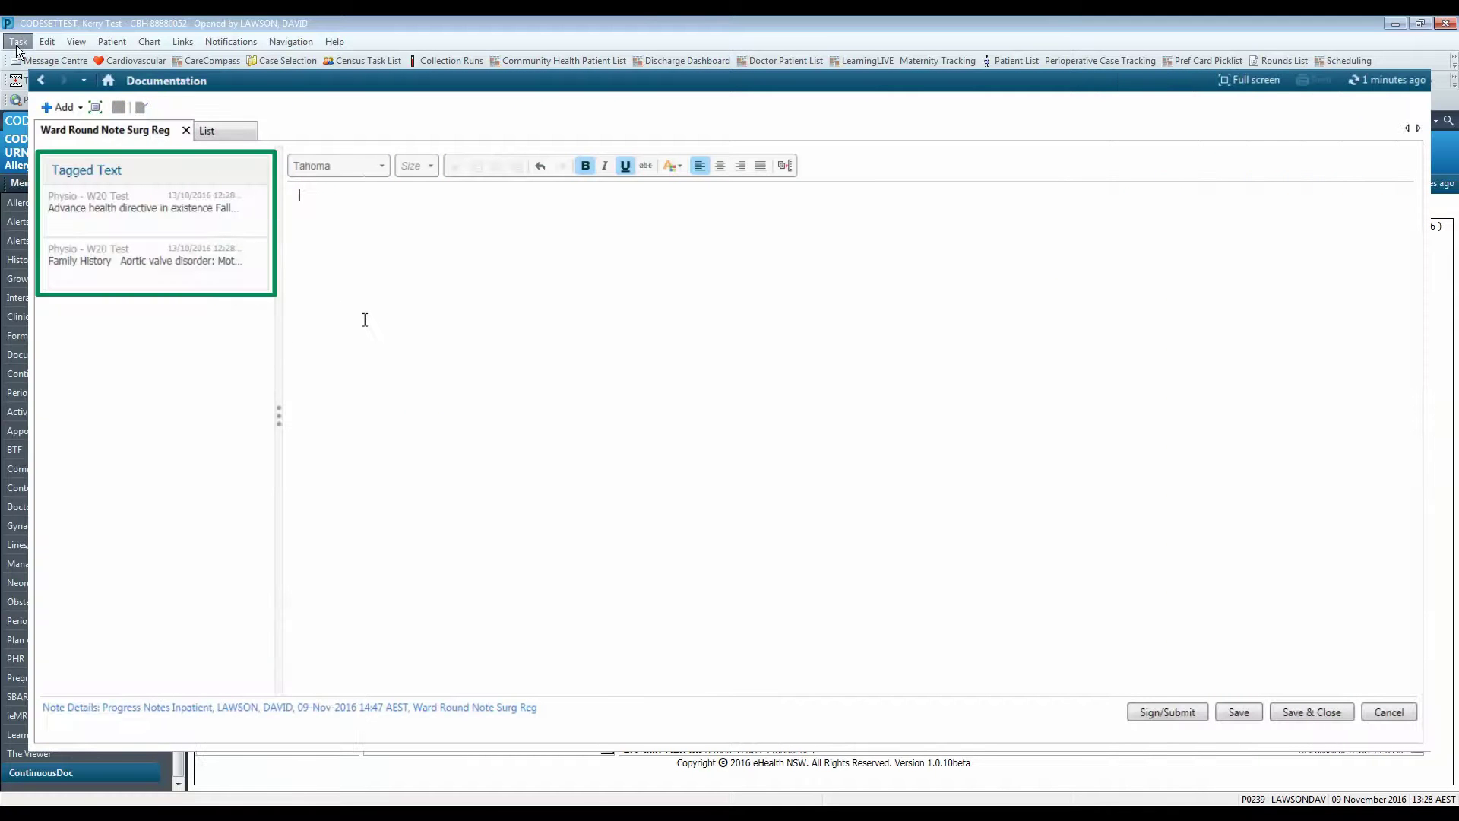
Step: Drag the tagged Family History excerpt into the Ward Round Note Surg Reg editor
left_click_drag(152, 273, 344, 207)
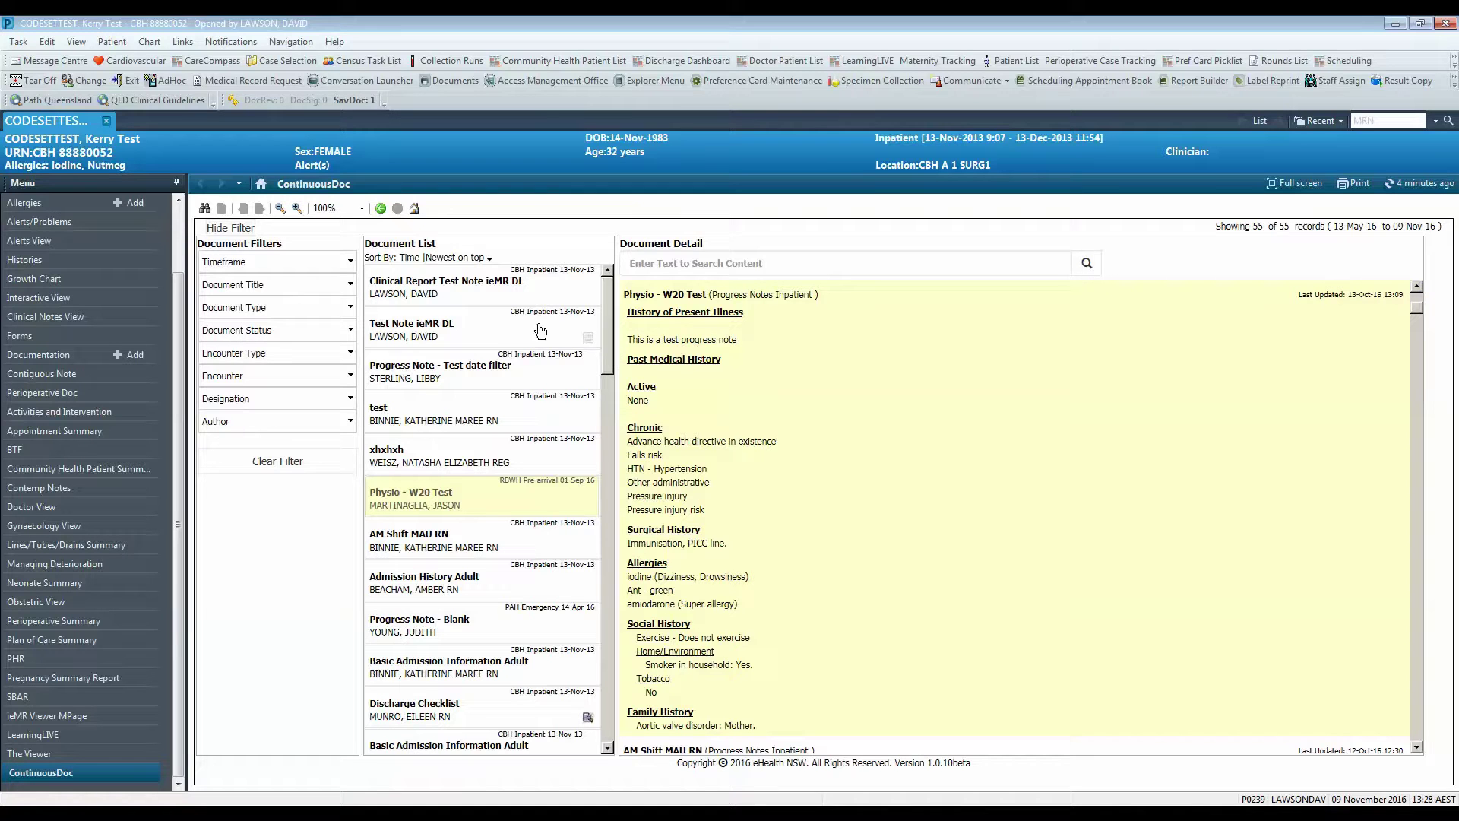
left_click(352, 263)
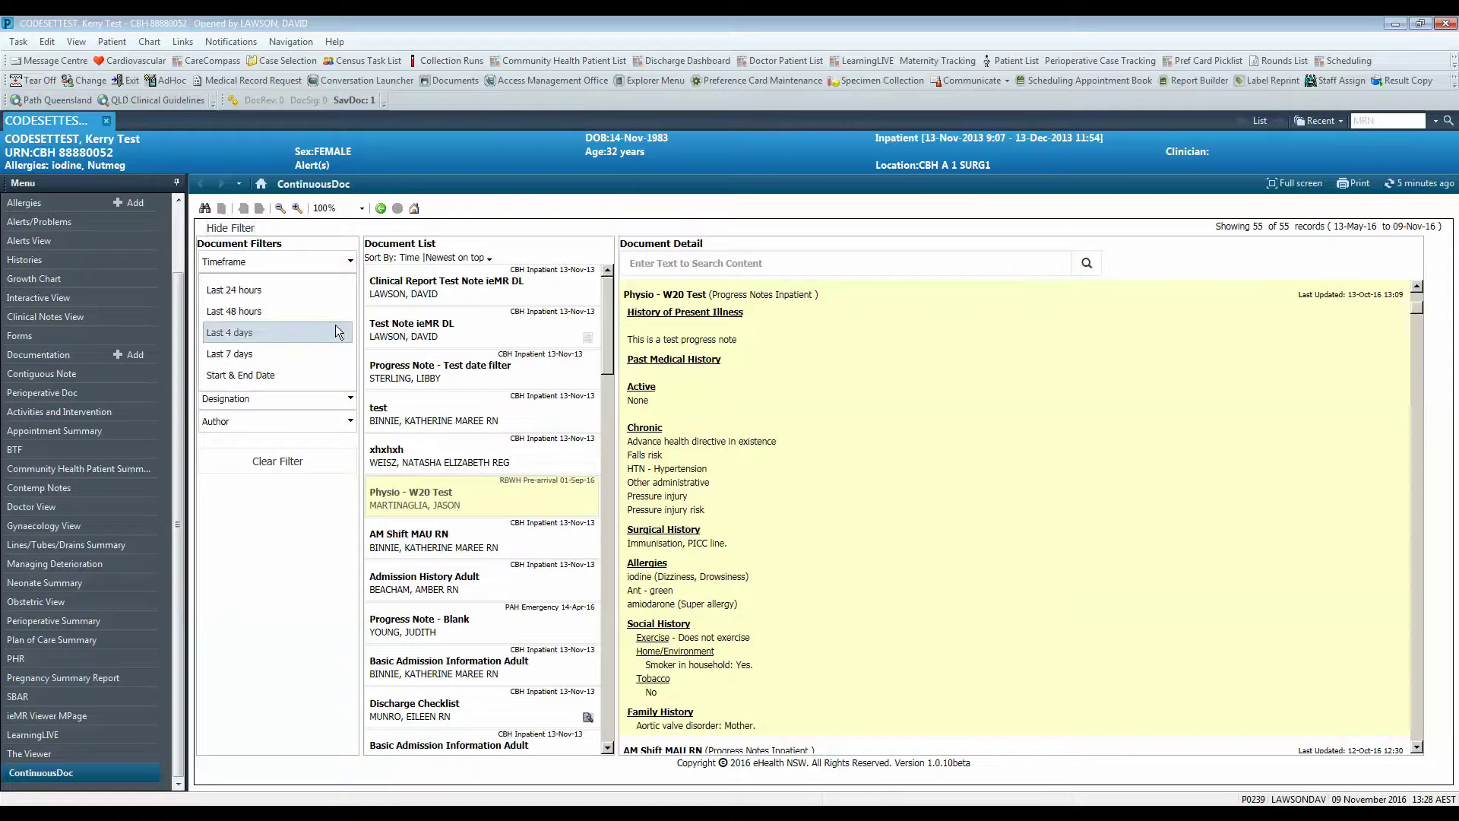
left_click(351, 266)
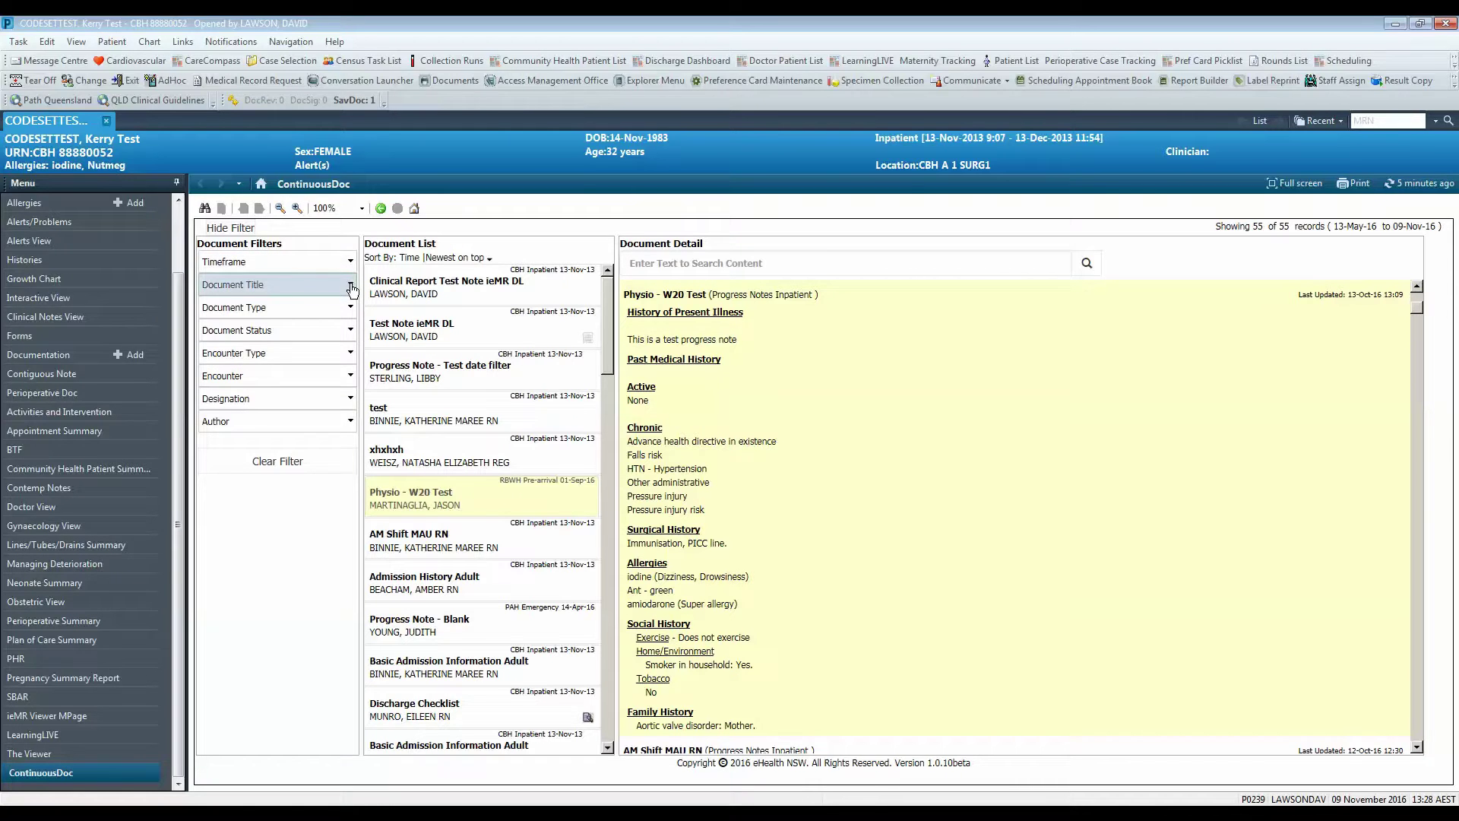
left_click(352, 286)
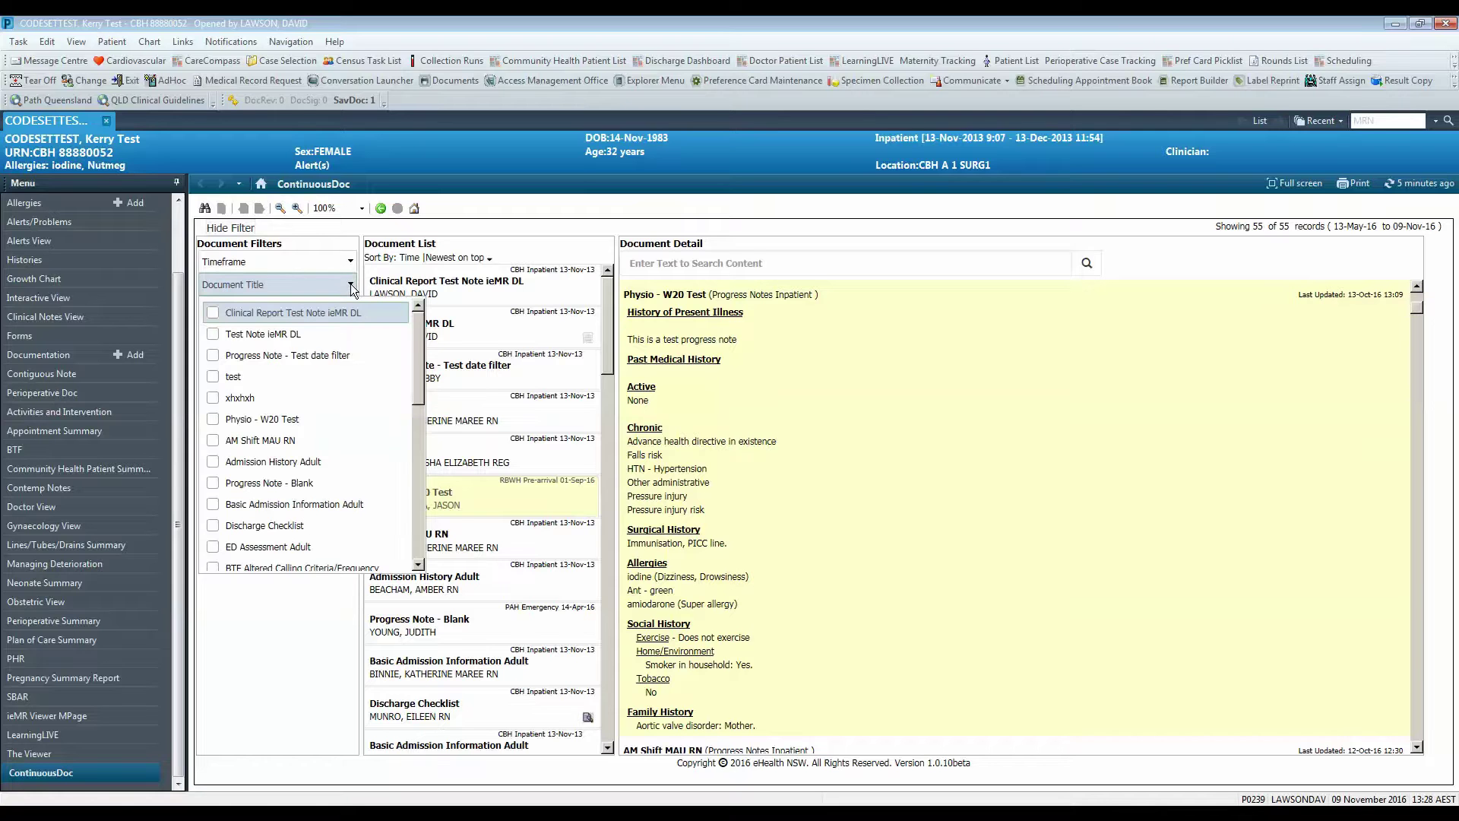
scroll(343, 485, "down", 1)
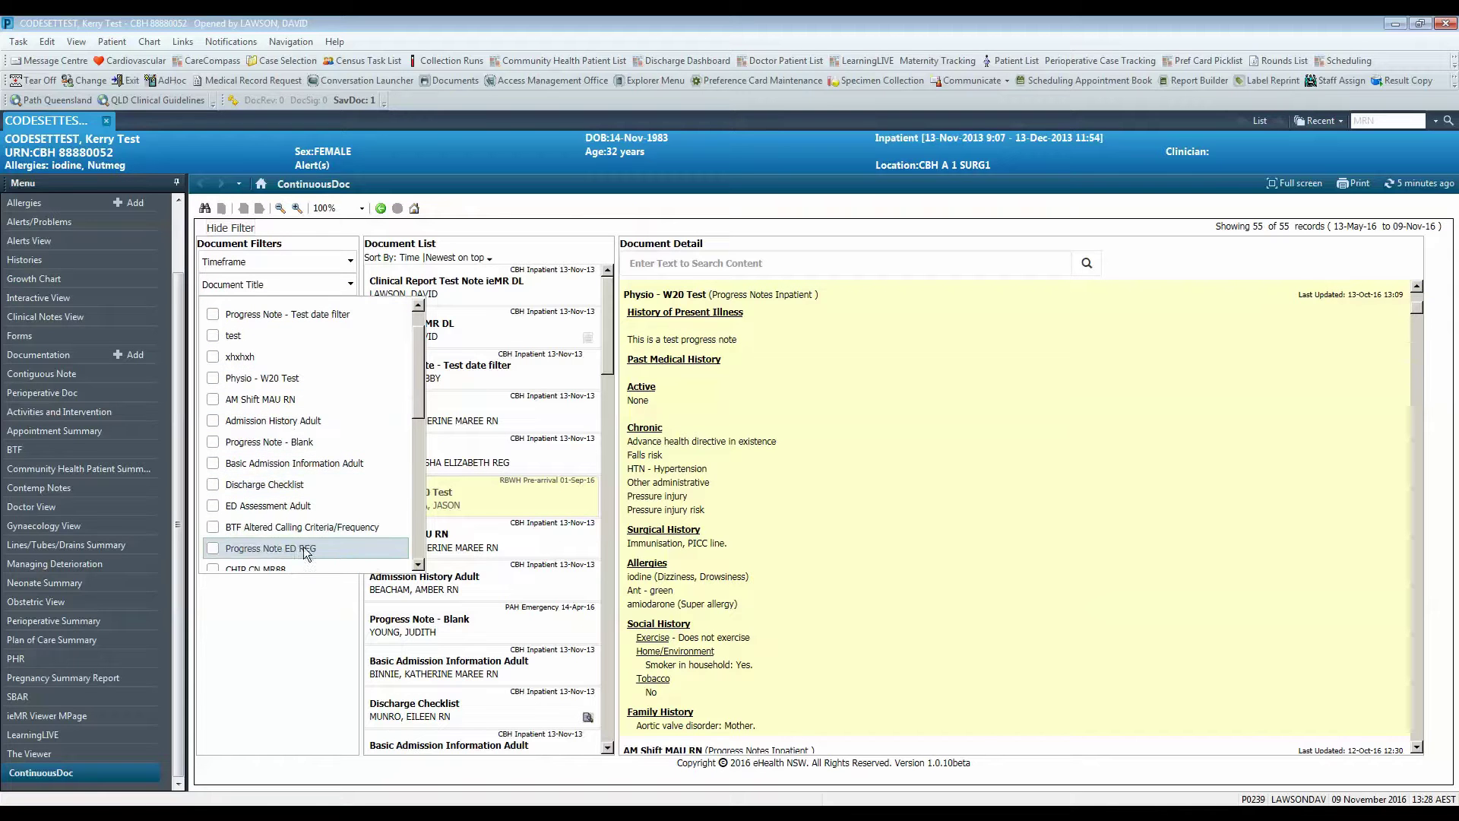
left_click(213, 549)
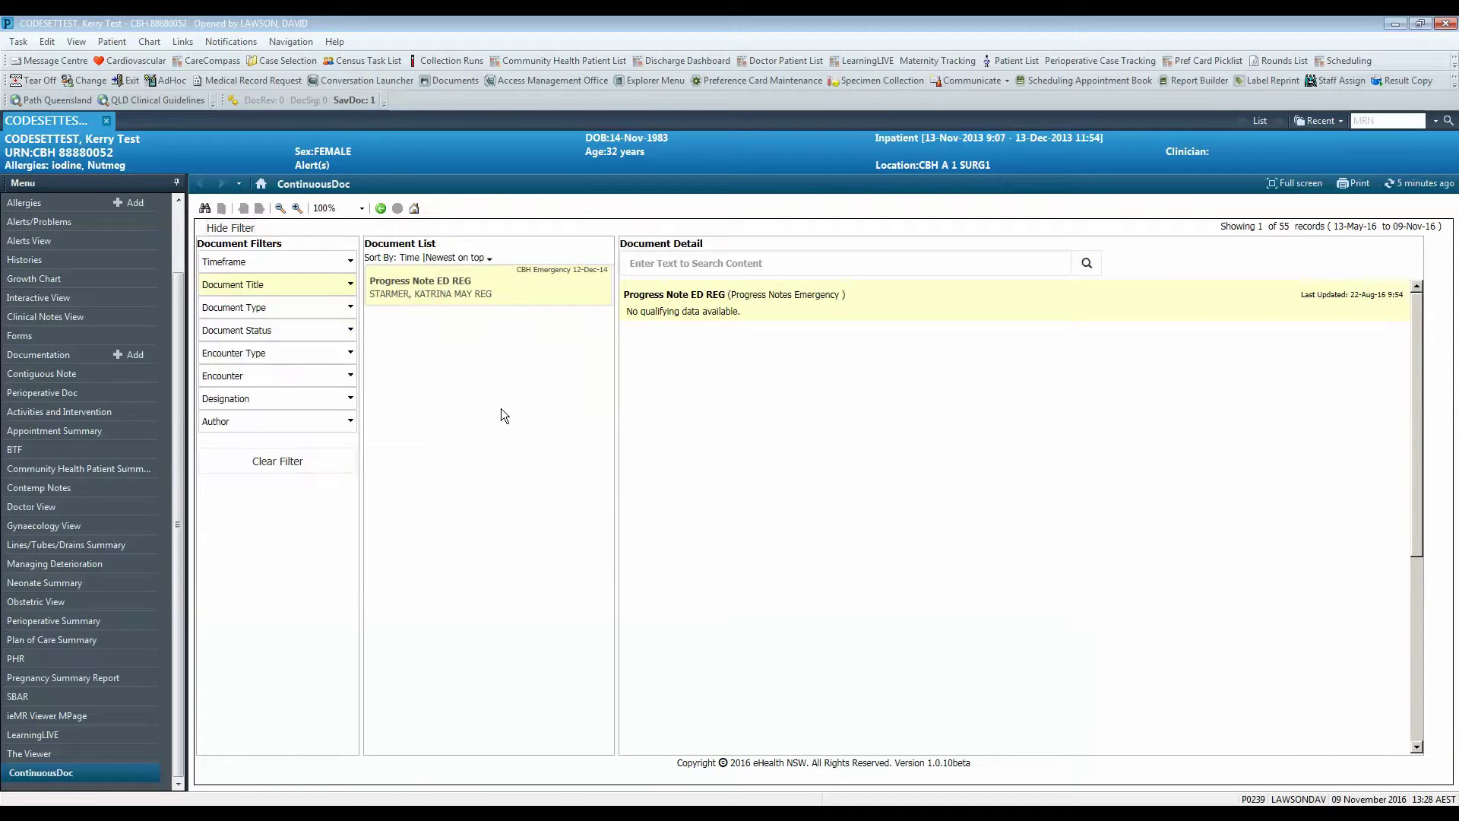
left_click(296, 475)
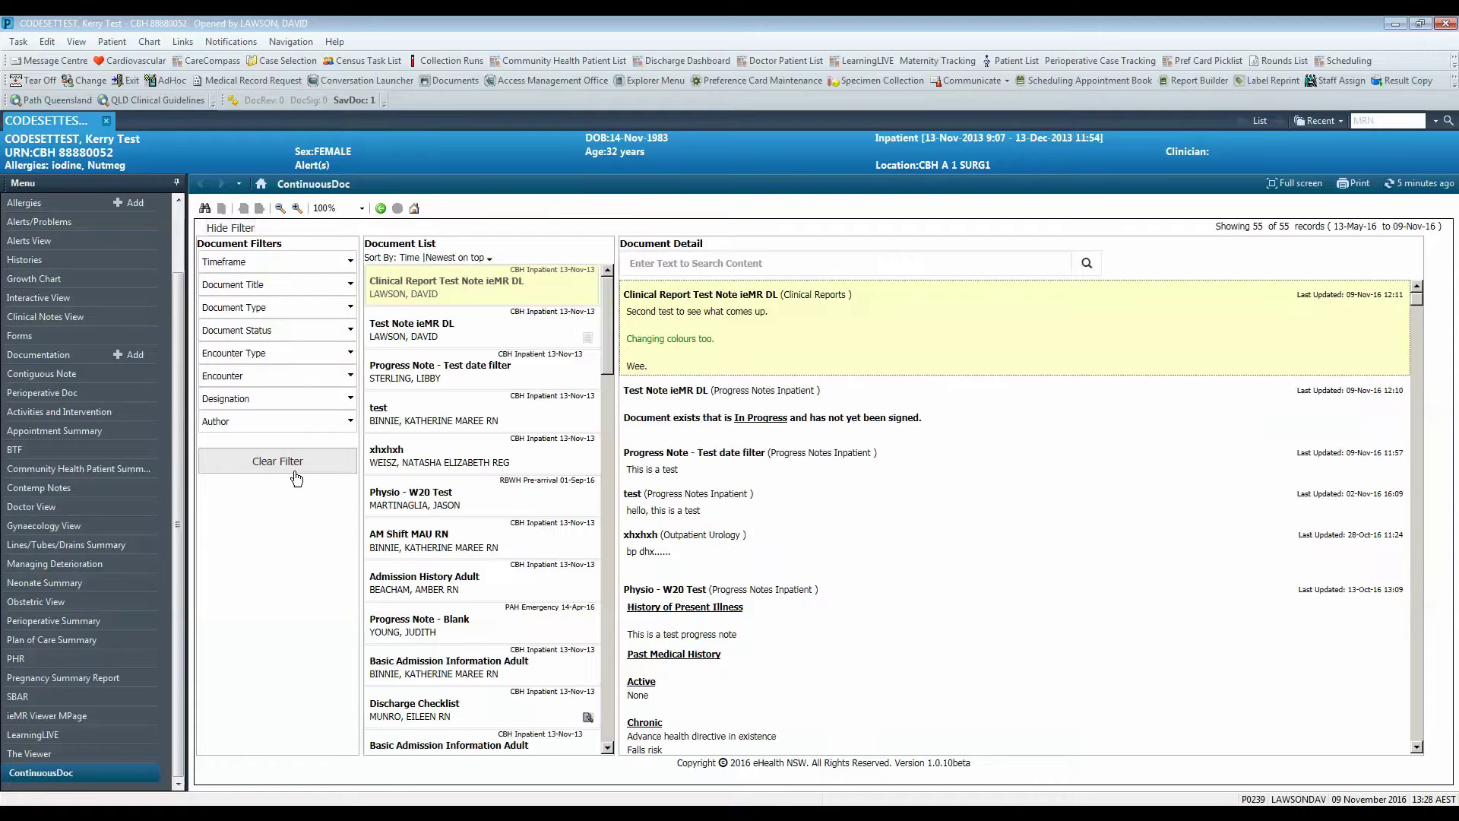
Step: Check status options, filter by Progress Notes Inpatient, Outpatient and Emergency, then remove that filter
left_click(351, 332)
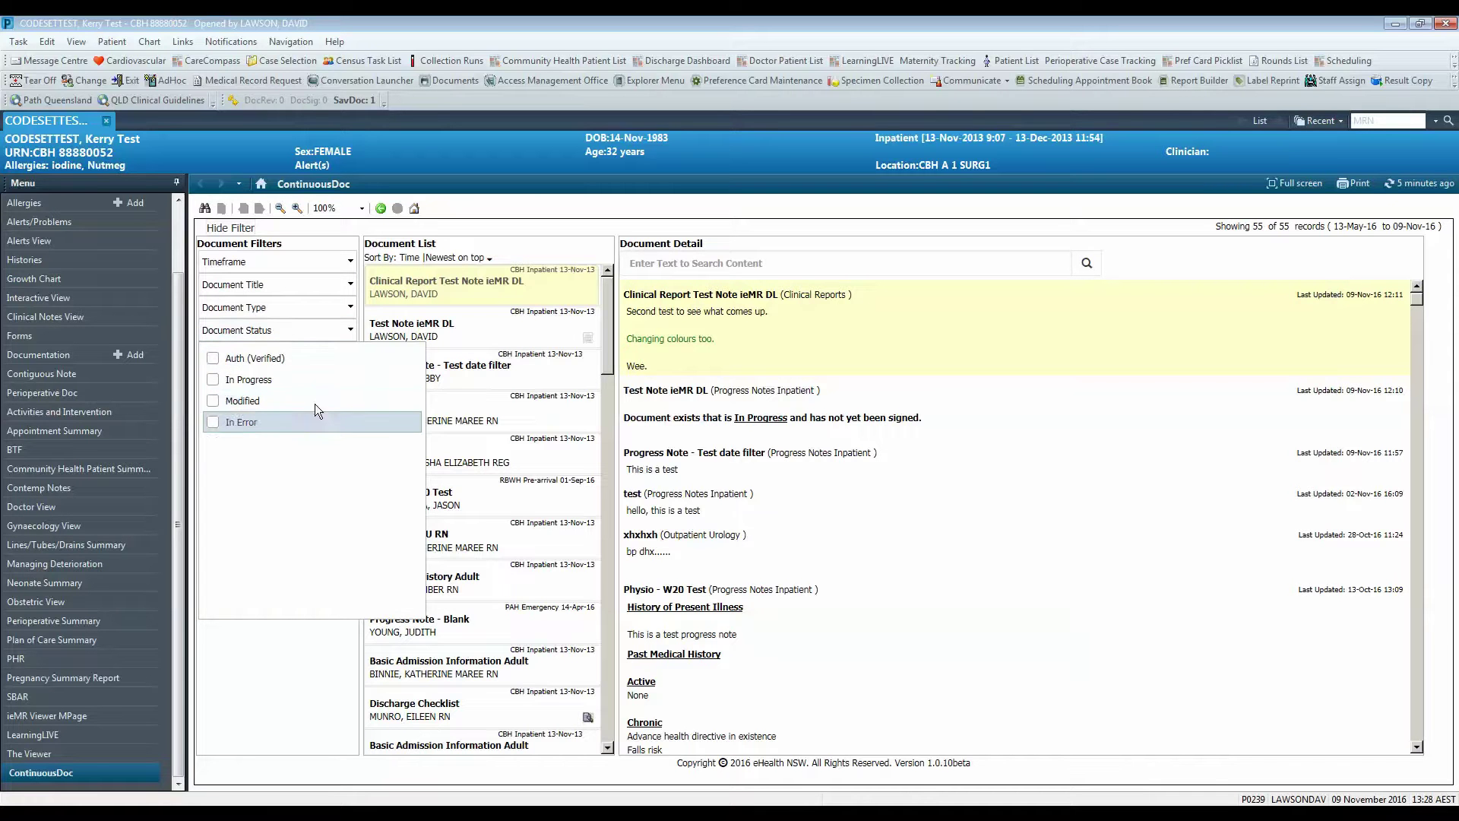
left_click(350, 314)
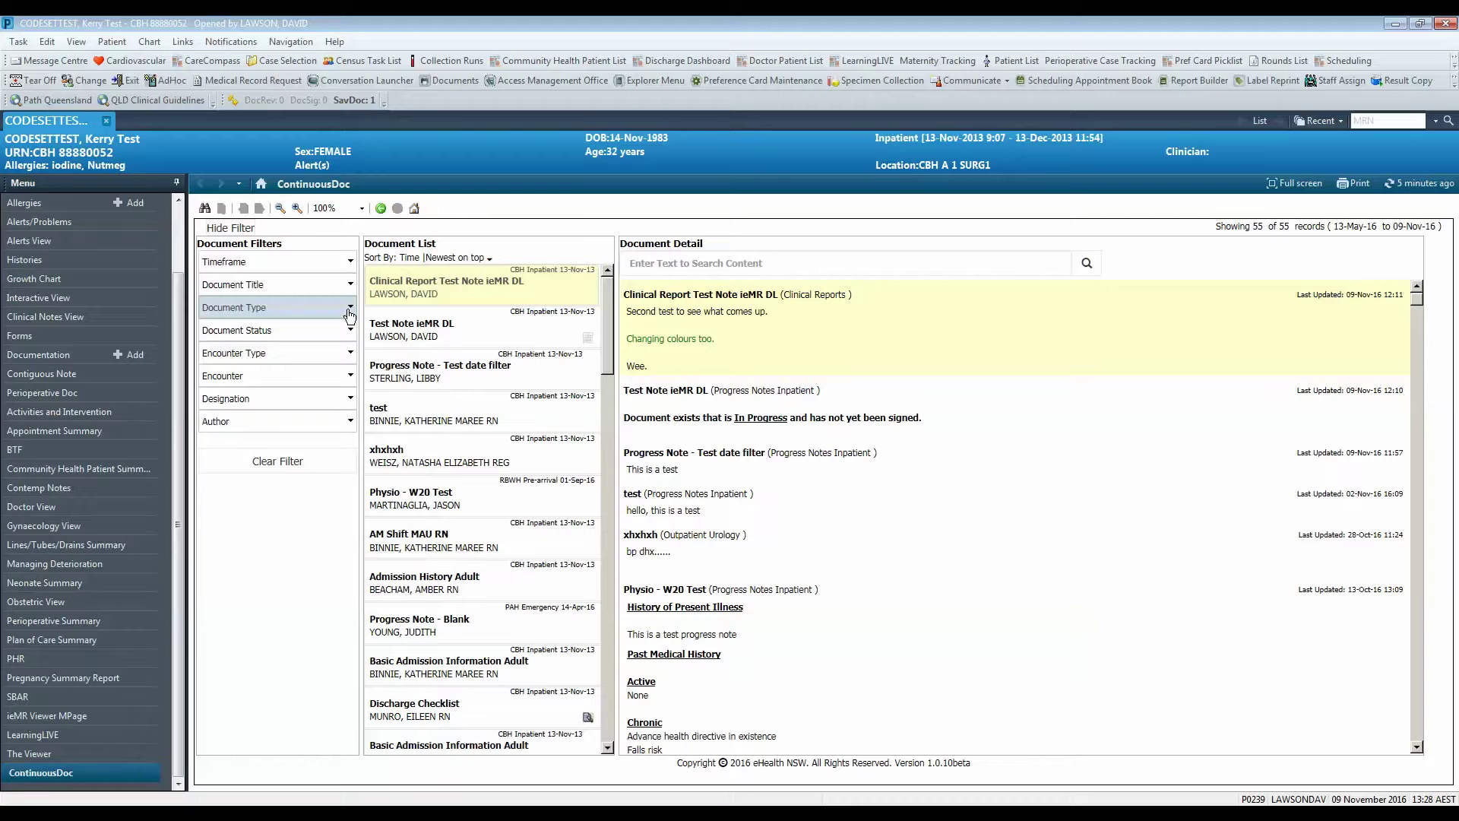
left_click(349, 310)
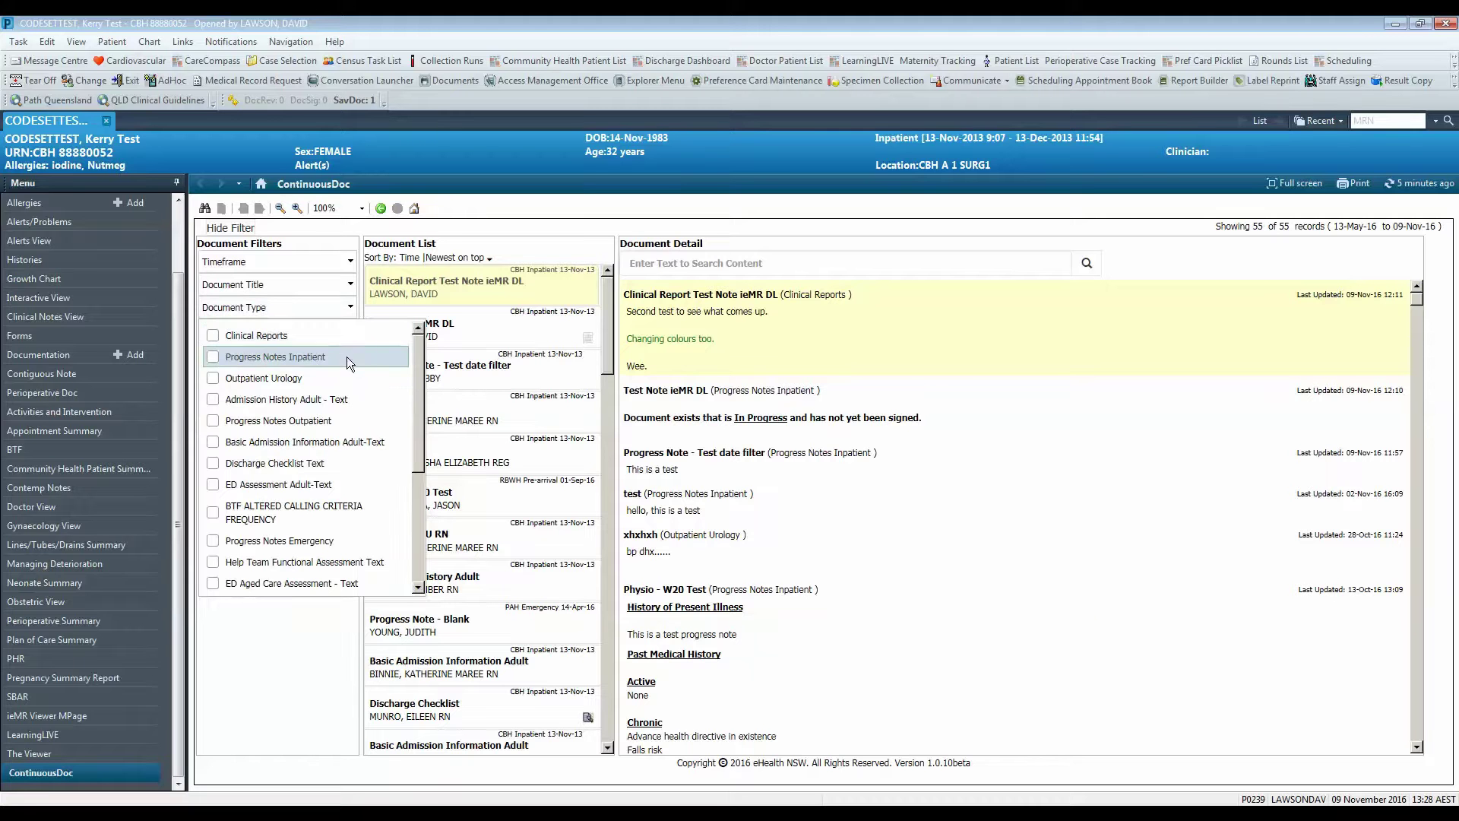
left_click(212, 358)
left_click(214, 420)
left_click(214, 541)
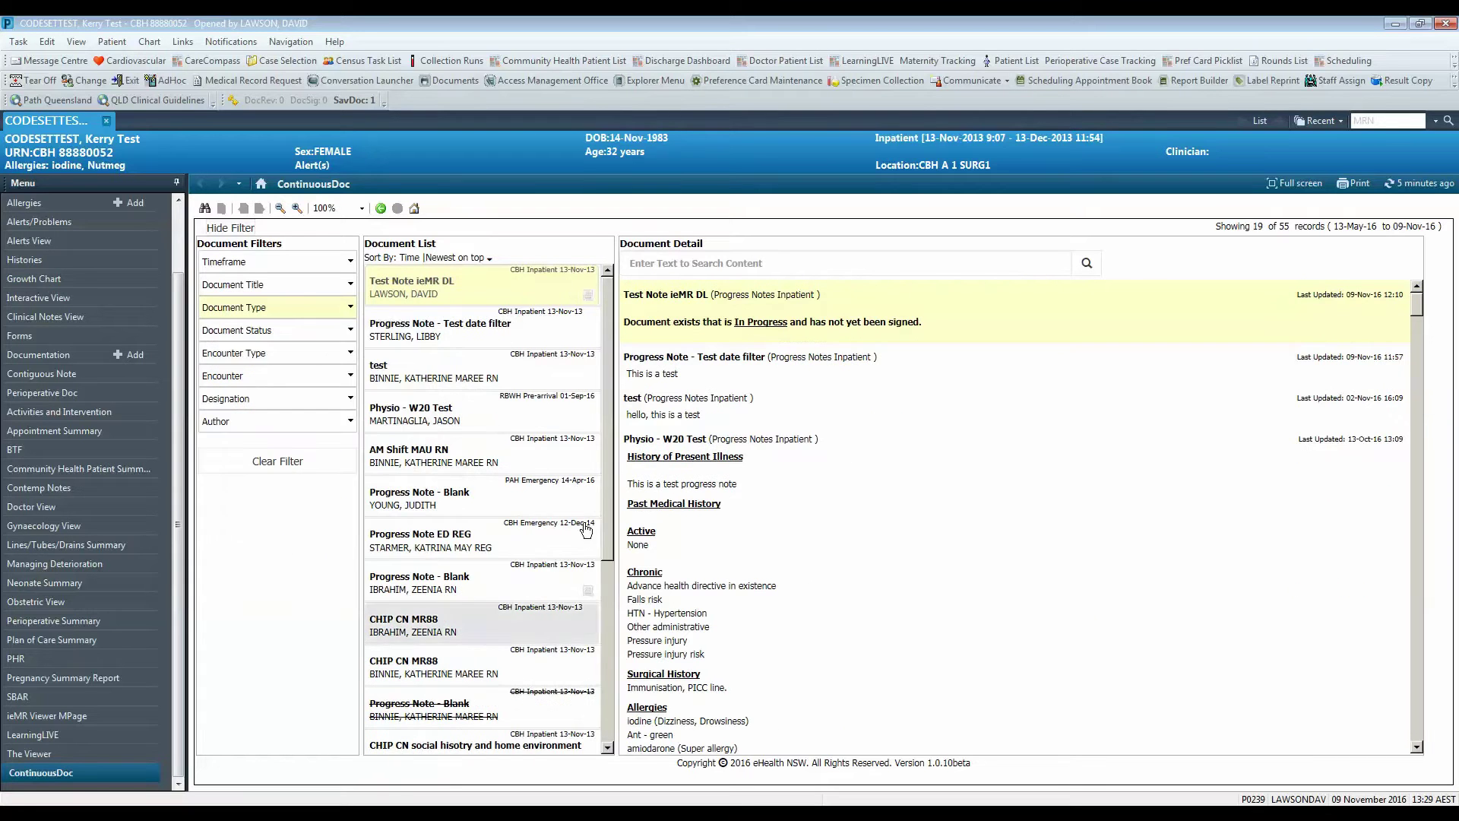
scroll(585, 530, "down", 5)
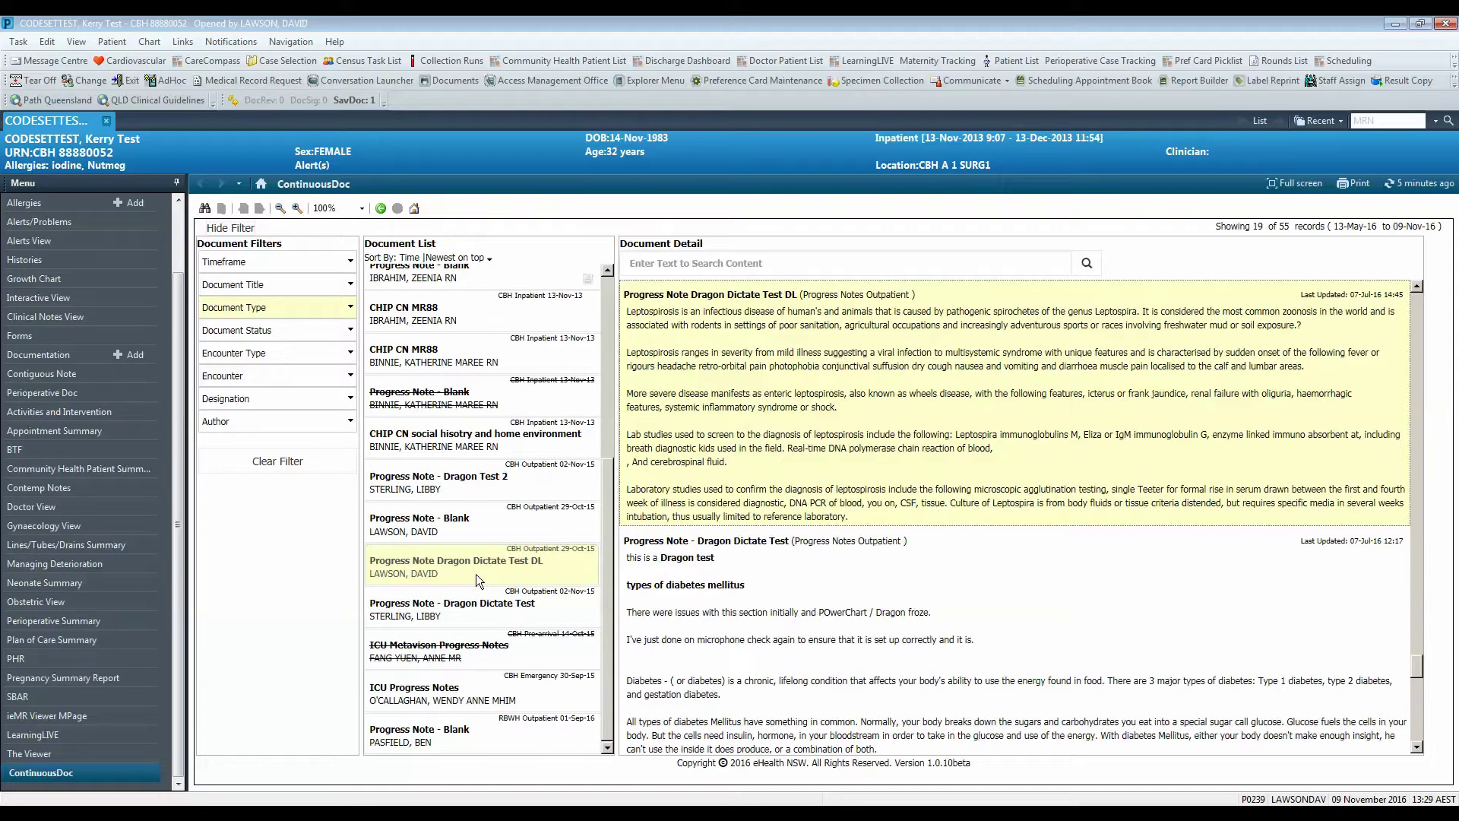
left_click(334, 460)
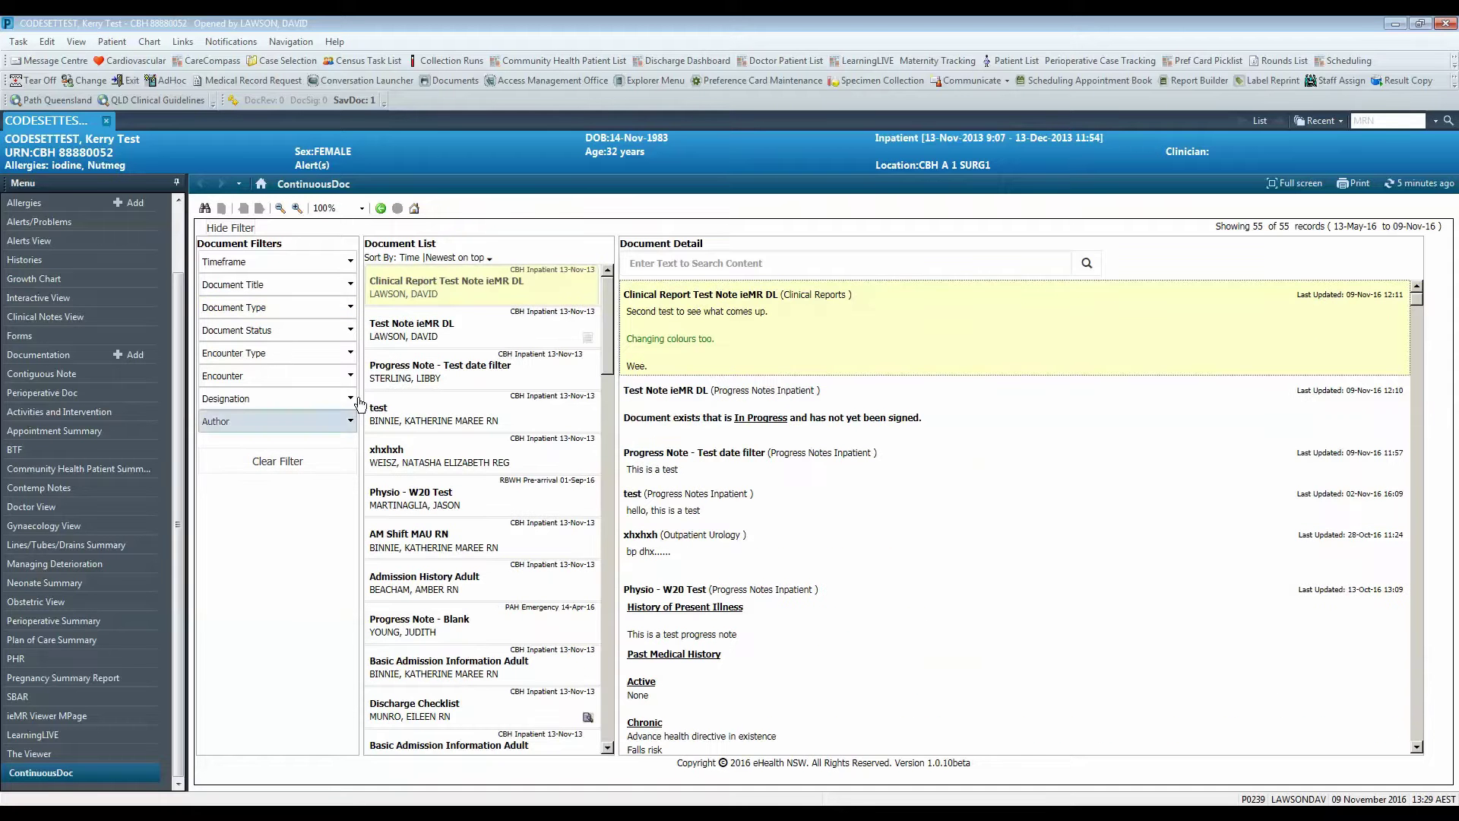
Step: Glance at encounter and designation options, then filter to the first and third listed authors
left_click(349, 375)
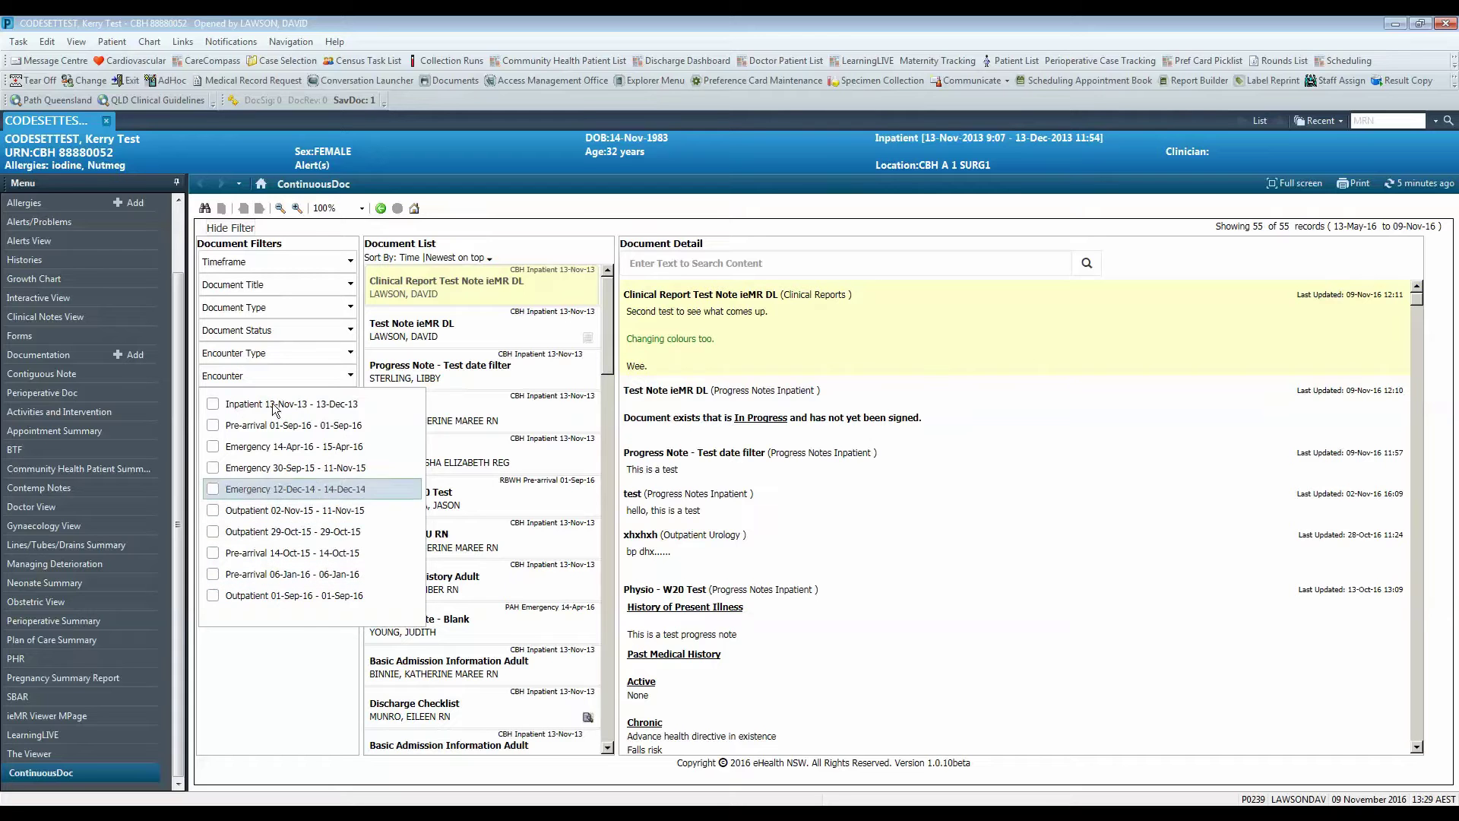
left_click(350, 377)
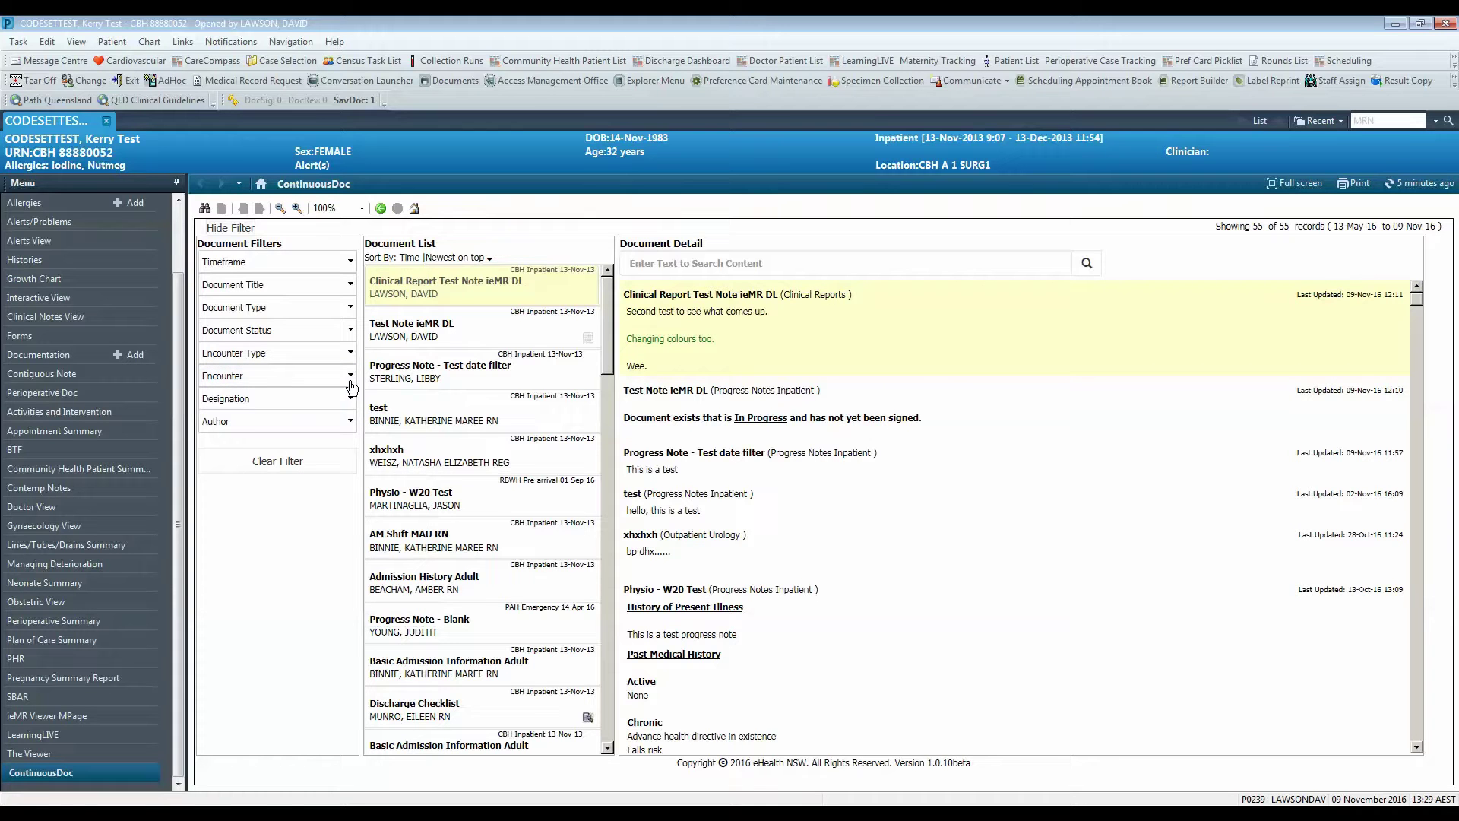
left_click(351, 400)
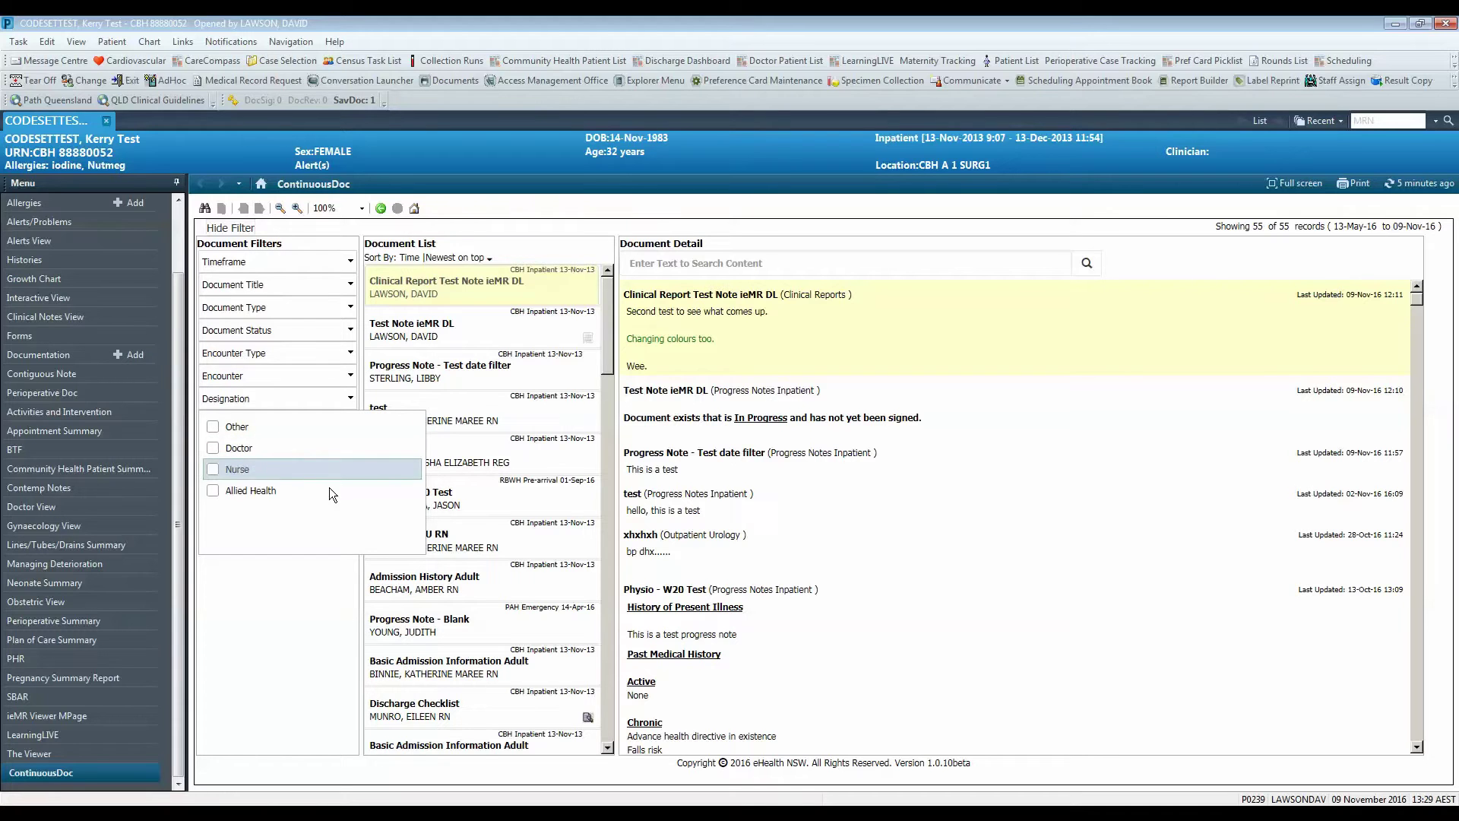
left_click(350, 400)
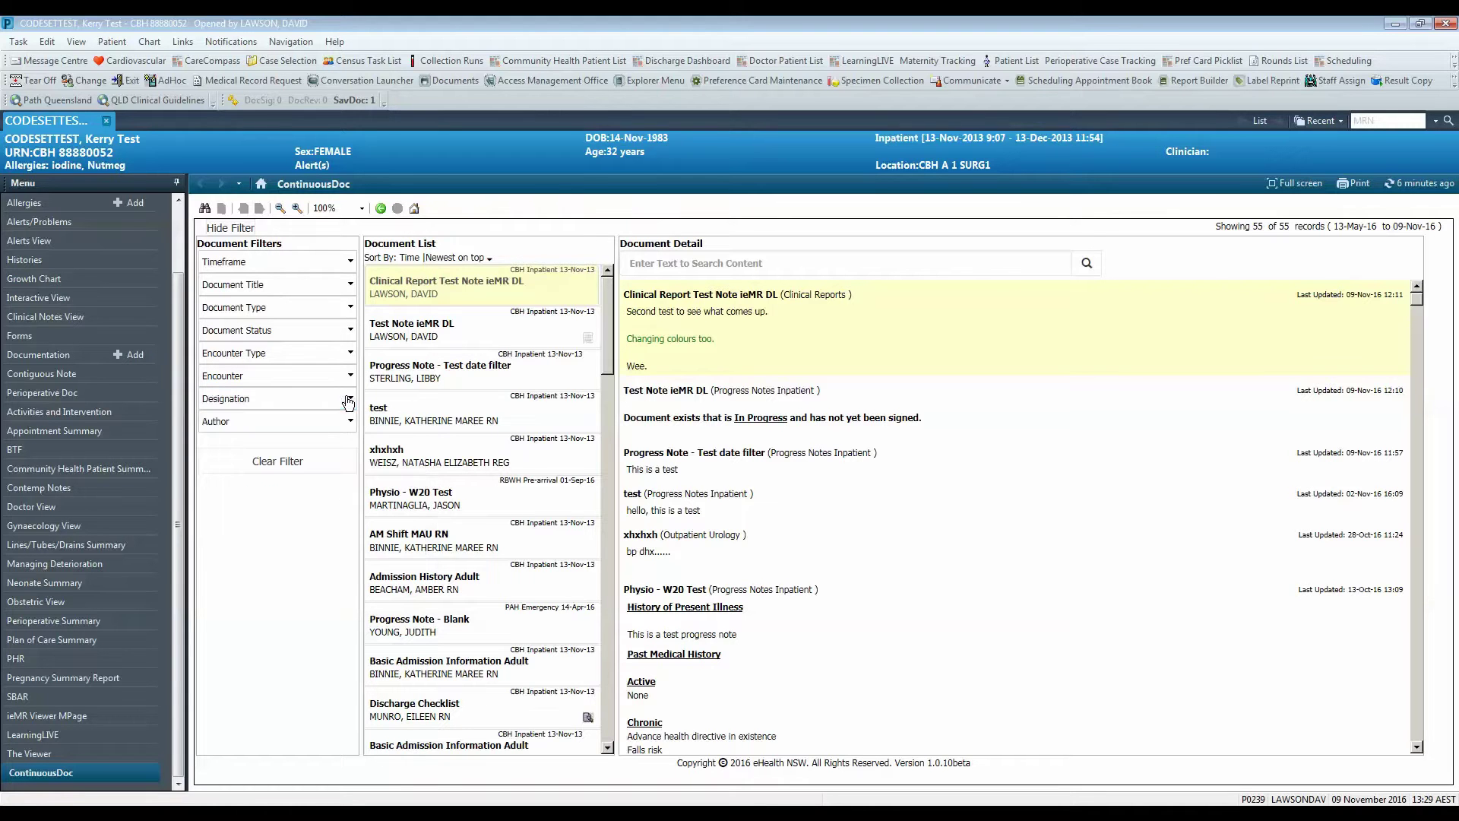
left_click(351, 423)
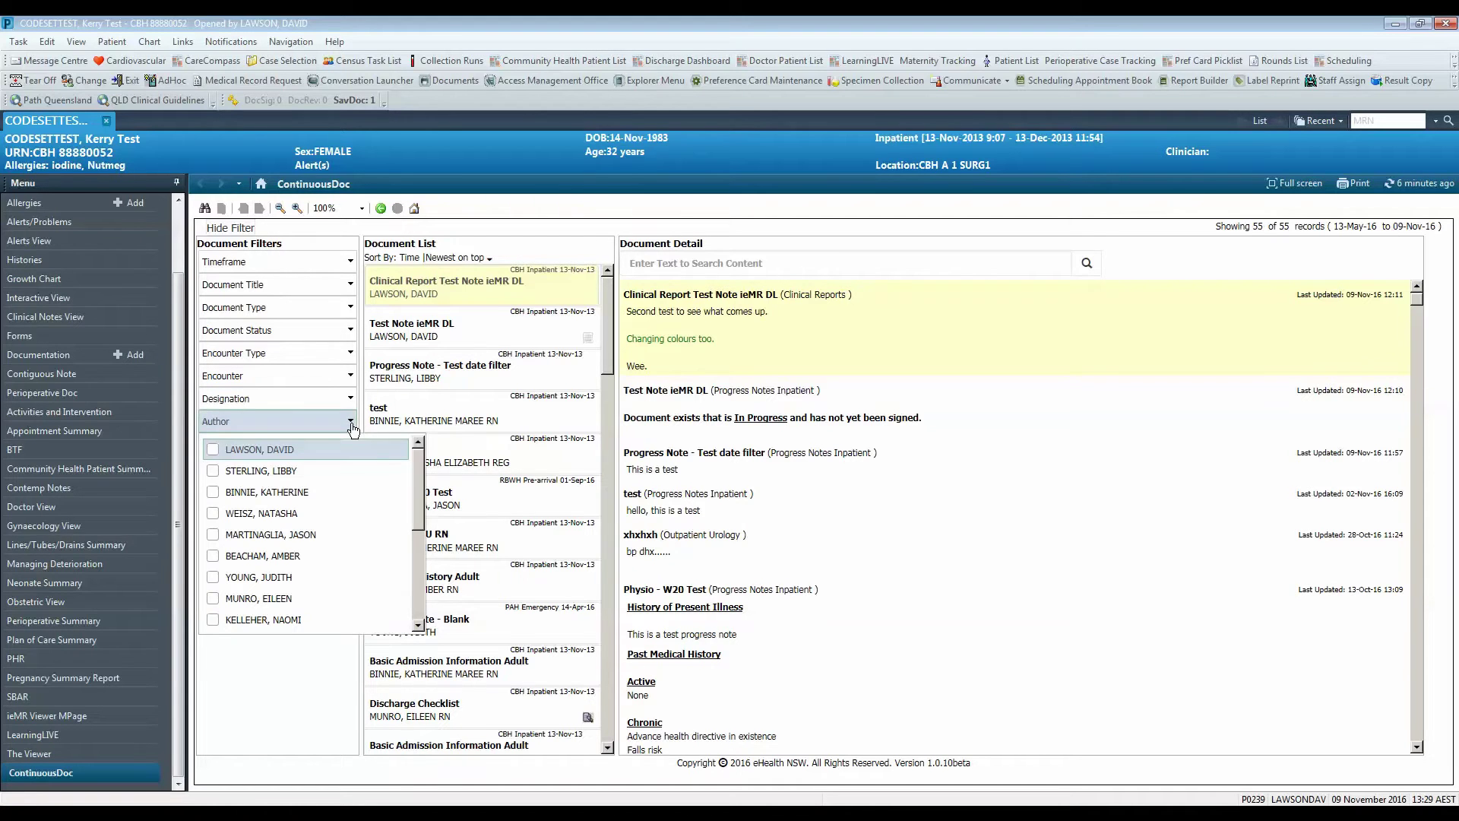
left_click(213, 450)
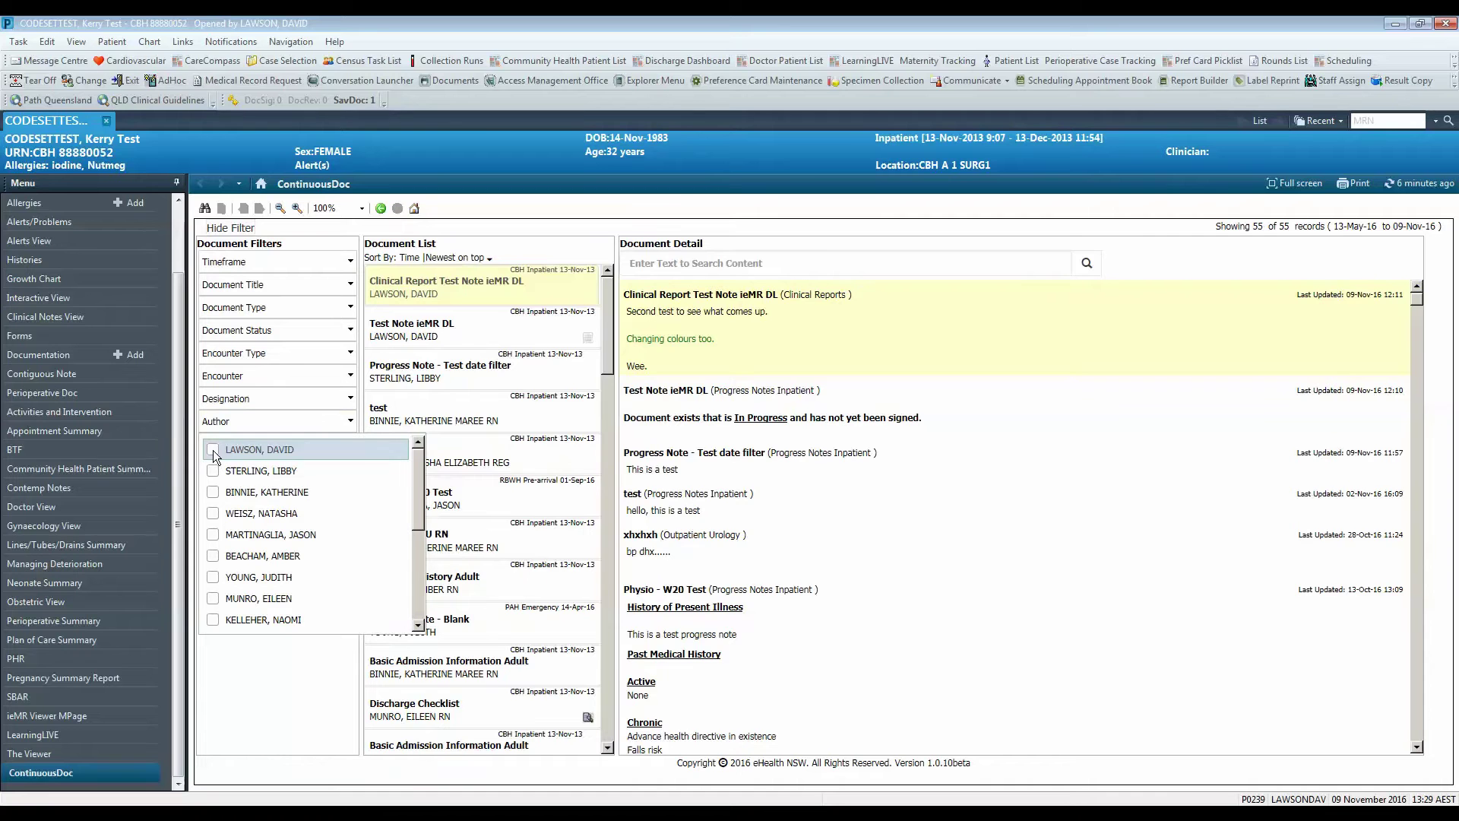
left_click(220, 494)
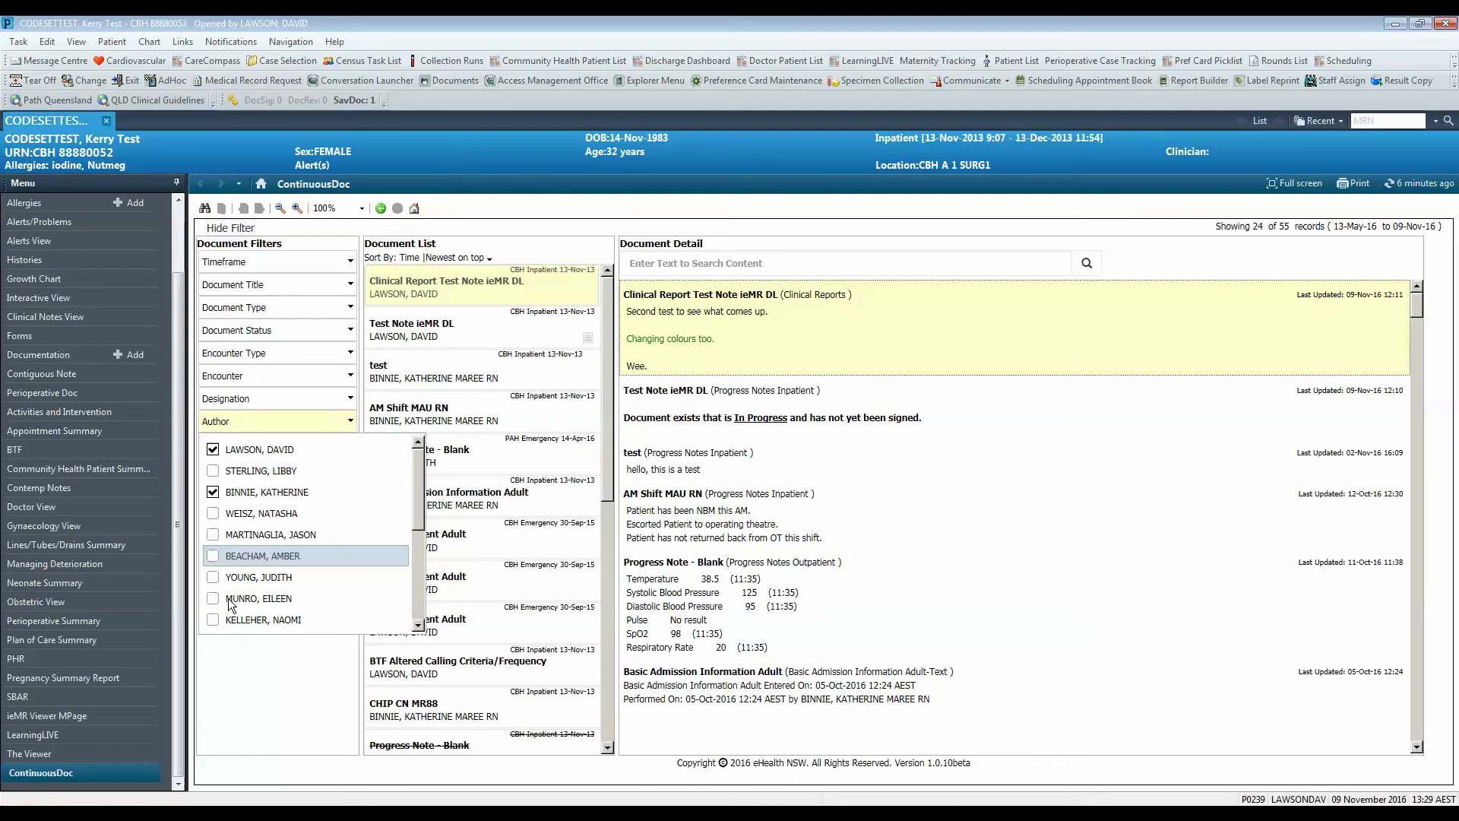